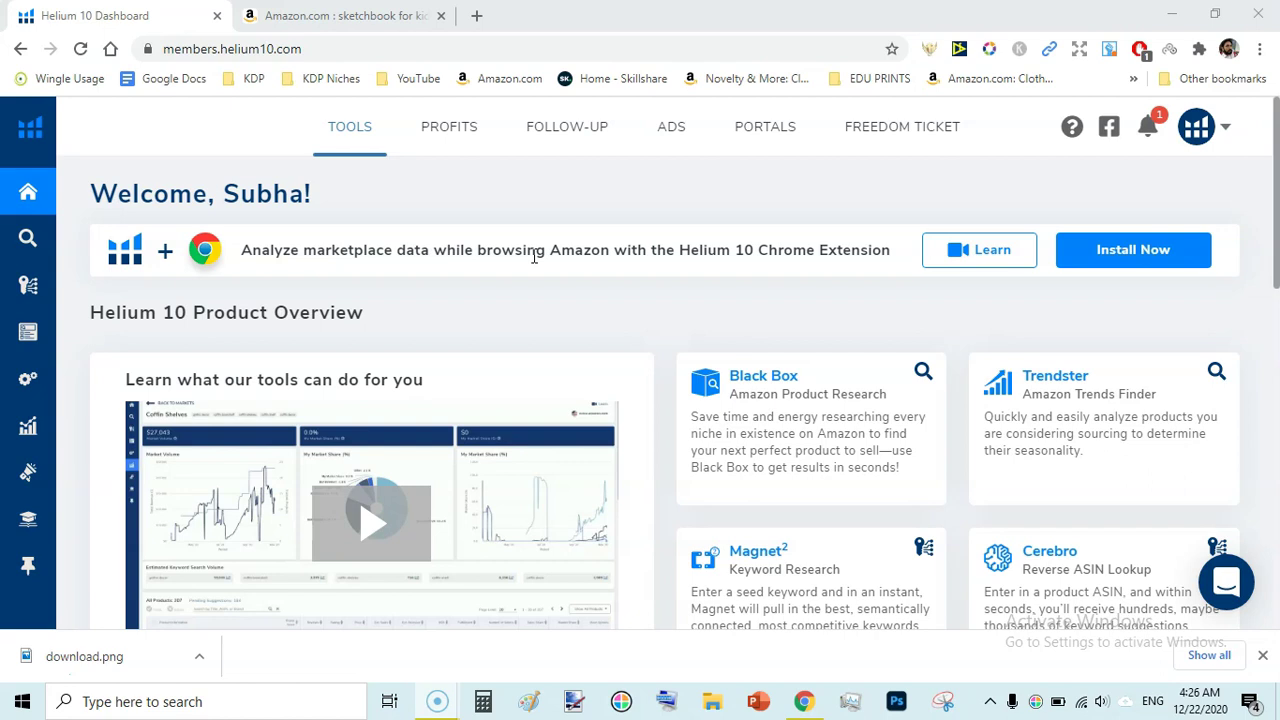
Open the Cerebro reverse ASIN lookup among the keyword research tools and dismiss the browser's downloads bar
drag(1262, 172, 1275, 122)
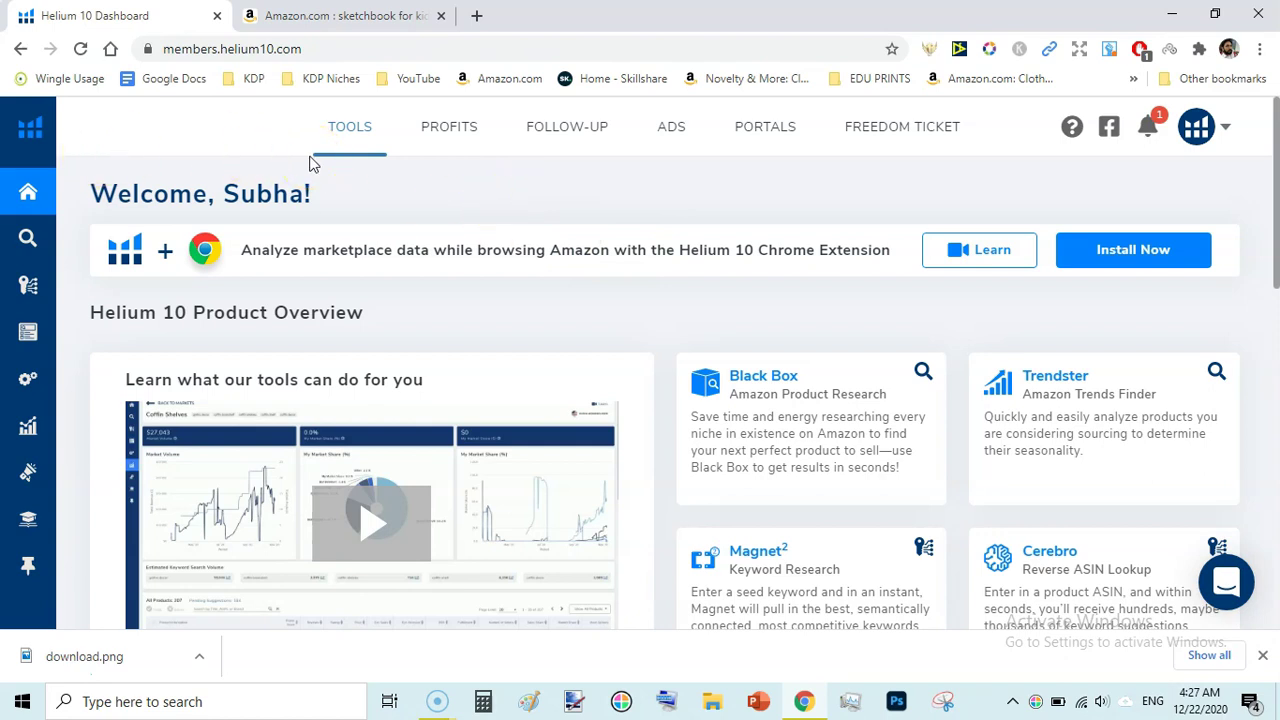
mouse_move(29, 263)
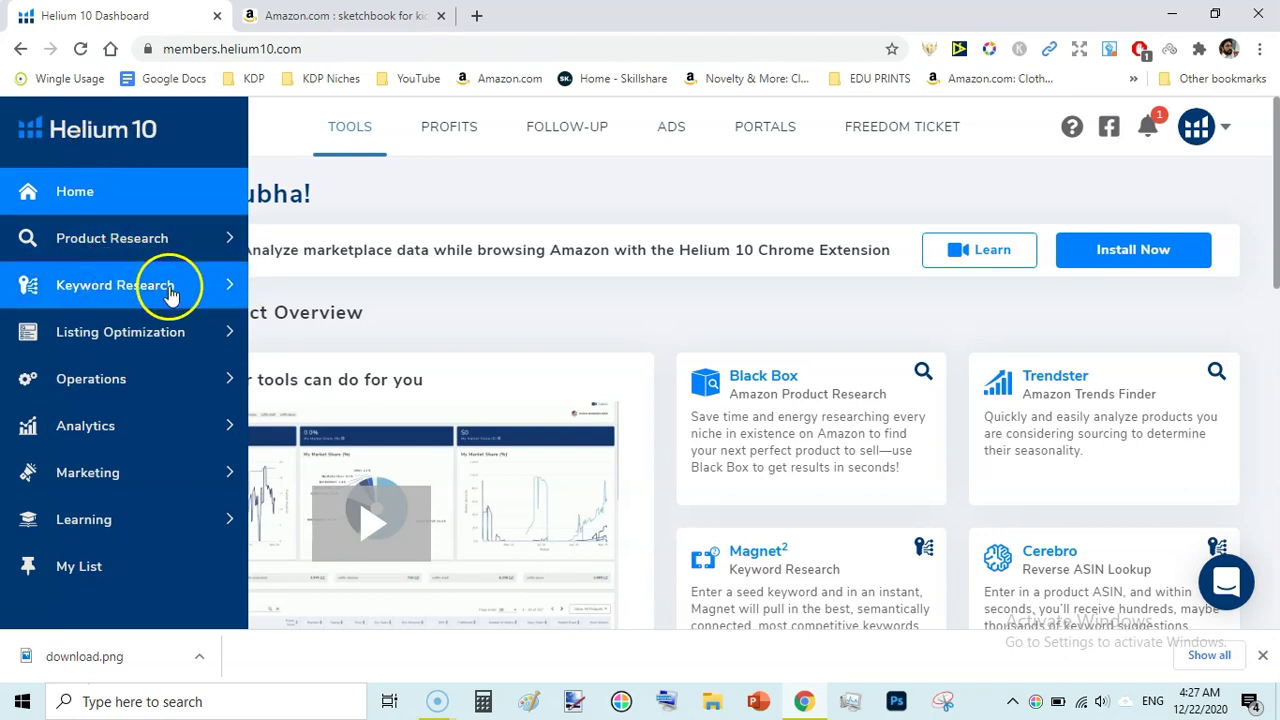
click(228, 289)
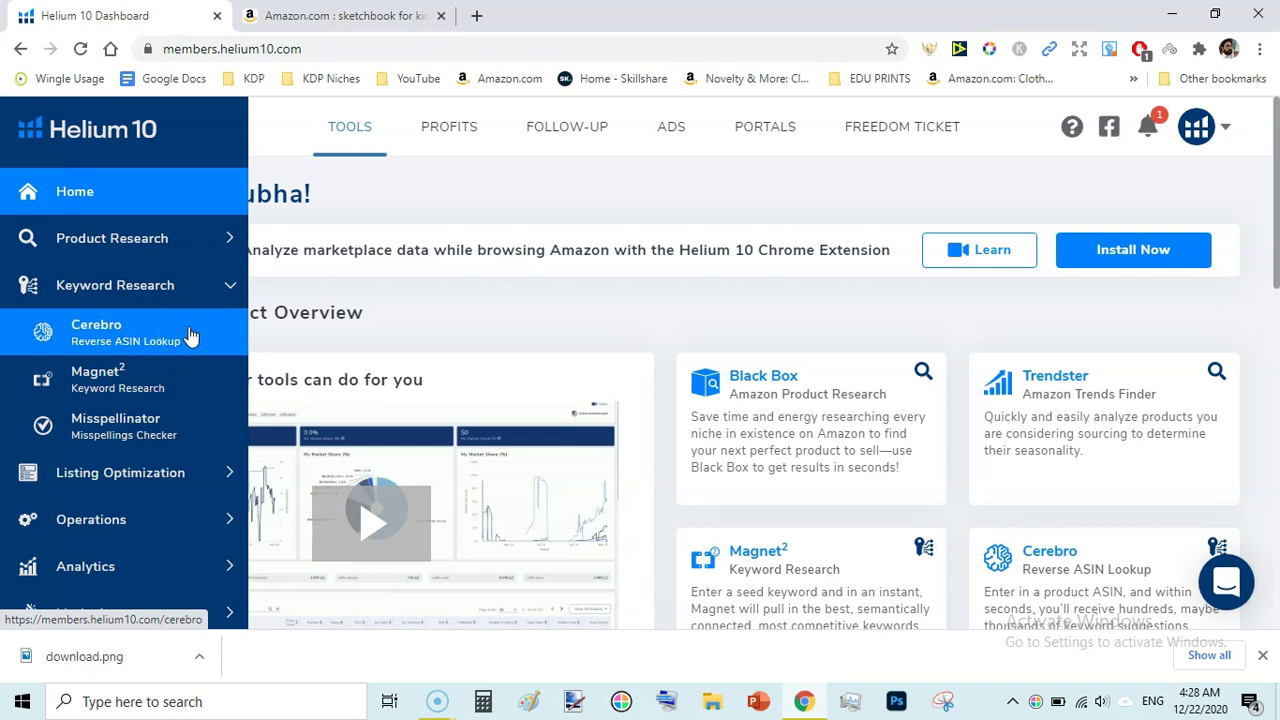
click(157, 330)
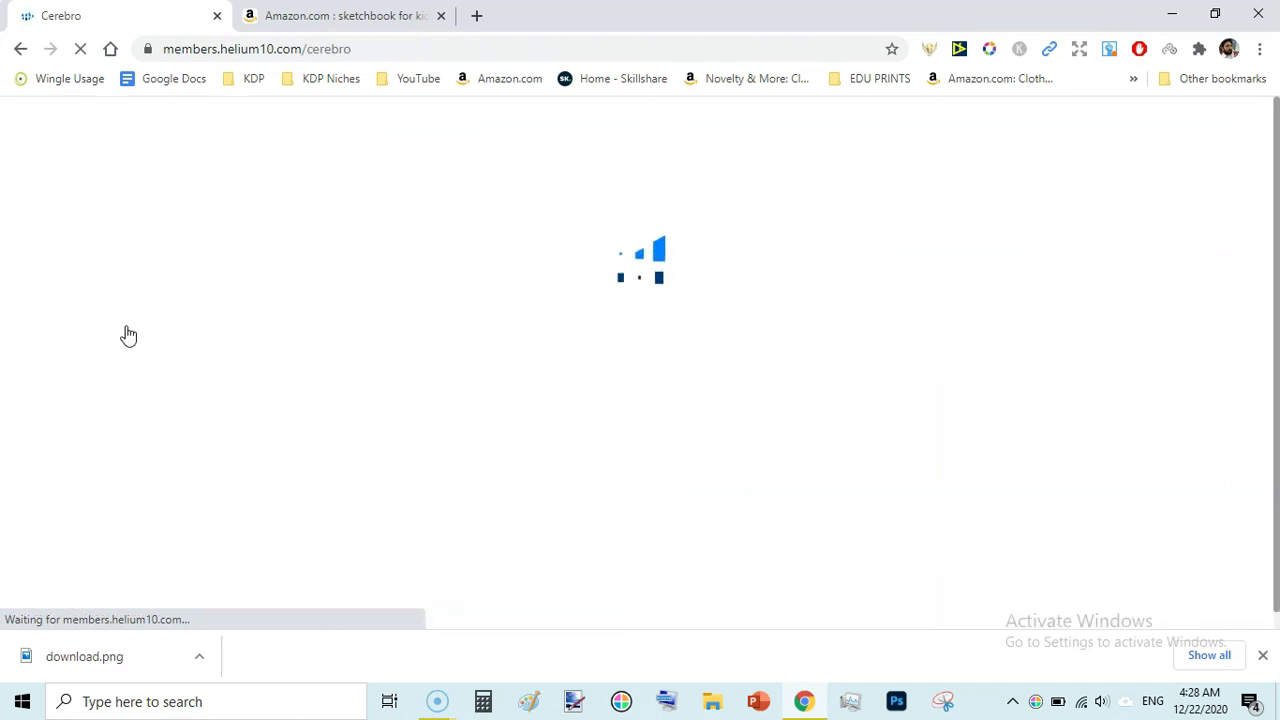
click(158, 330)
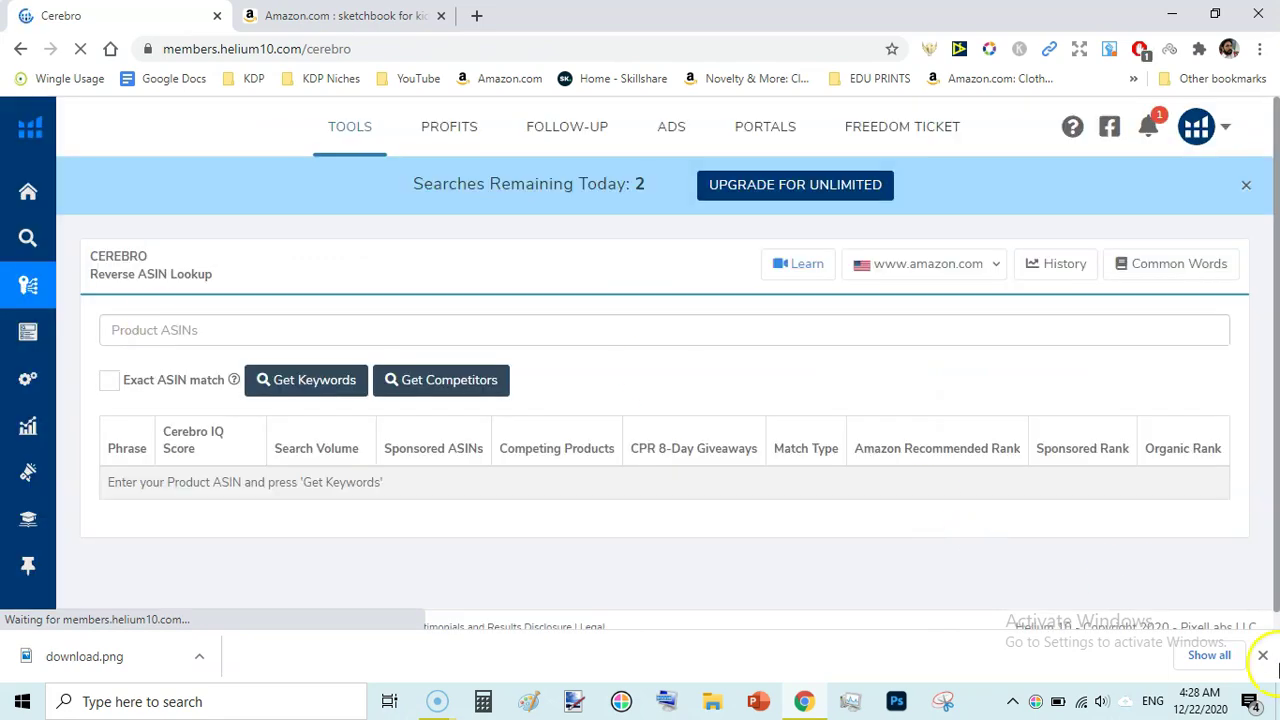
click(1262, 655)
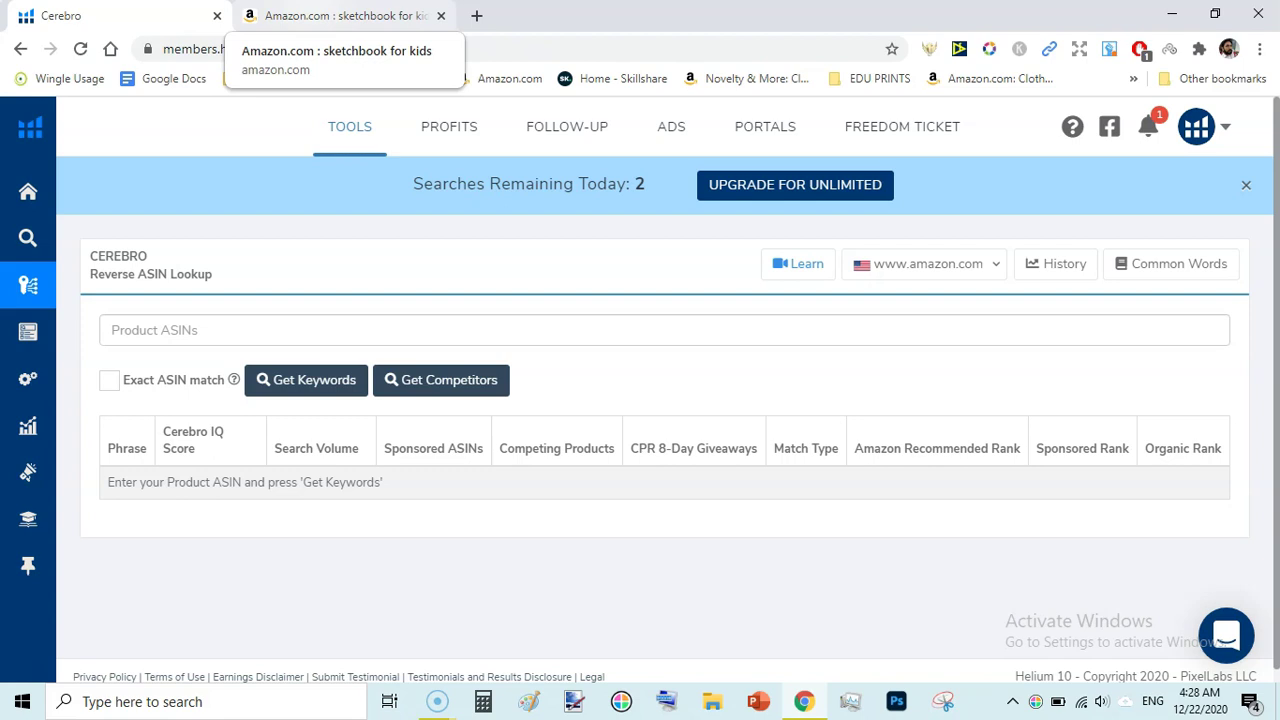
Switch to Amazon and search all departments for "sketchbook"
click(330, 16)
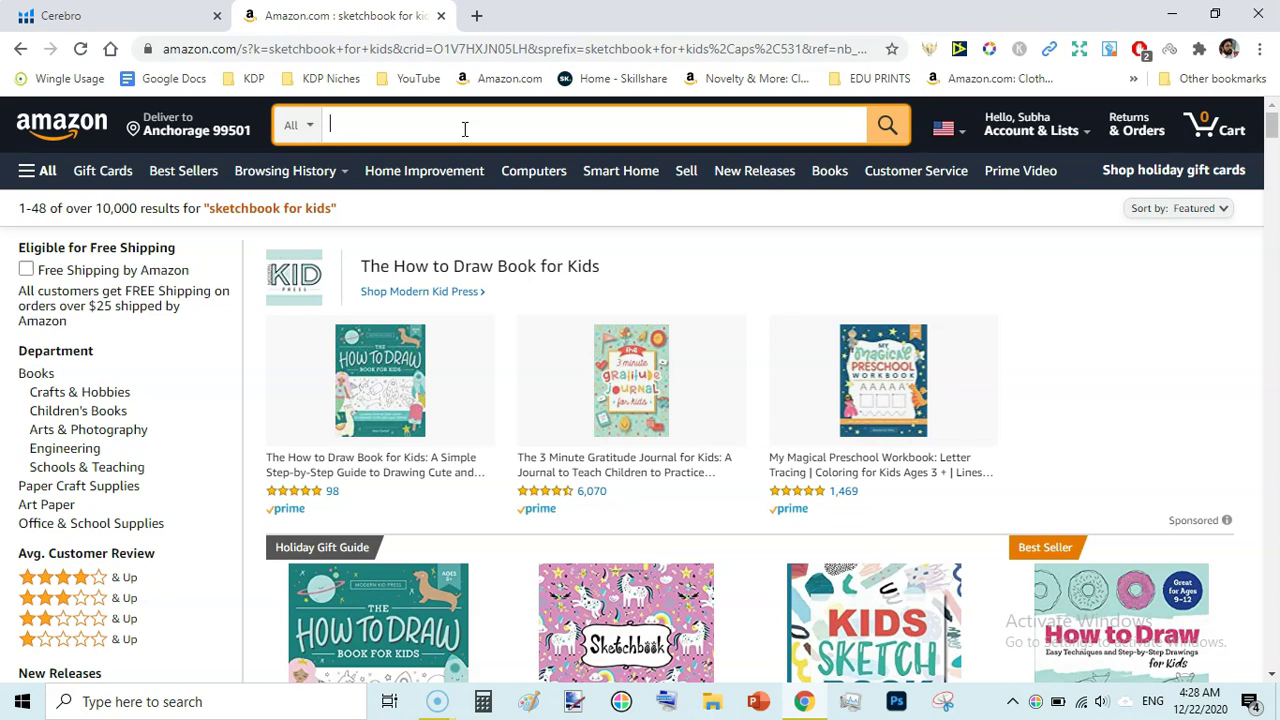
text(sket)
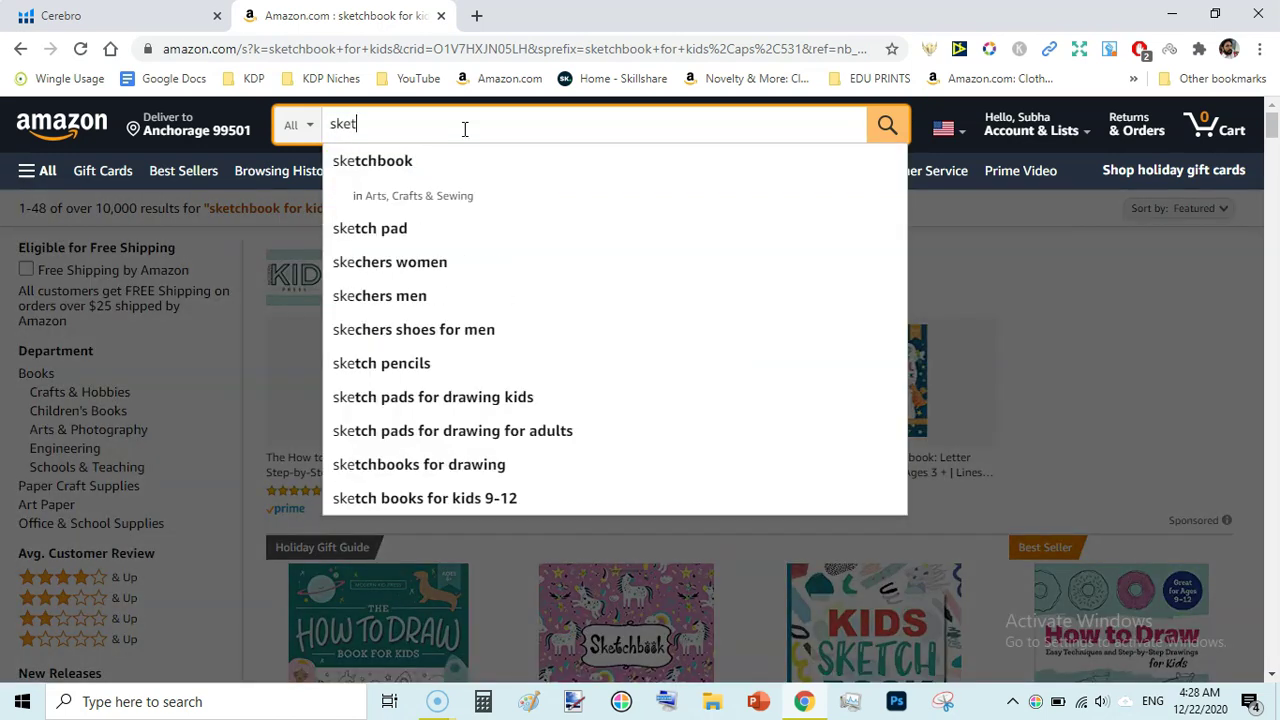
text(chbook)
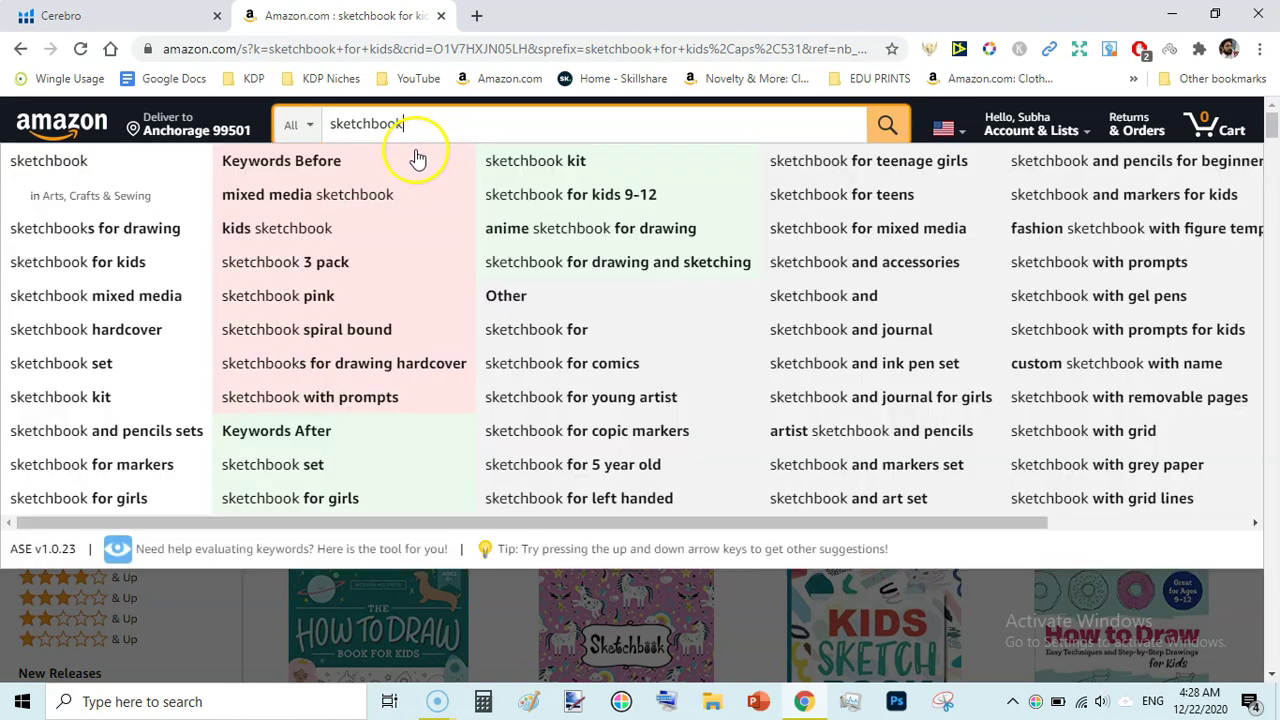
click(72, 163)
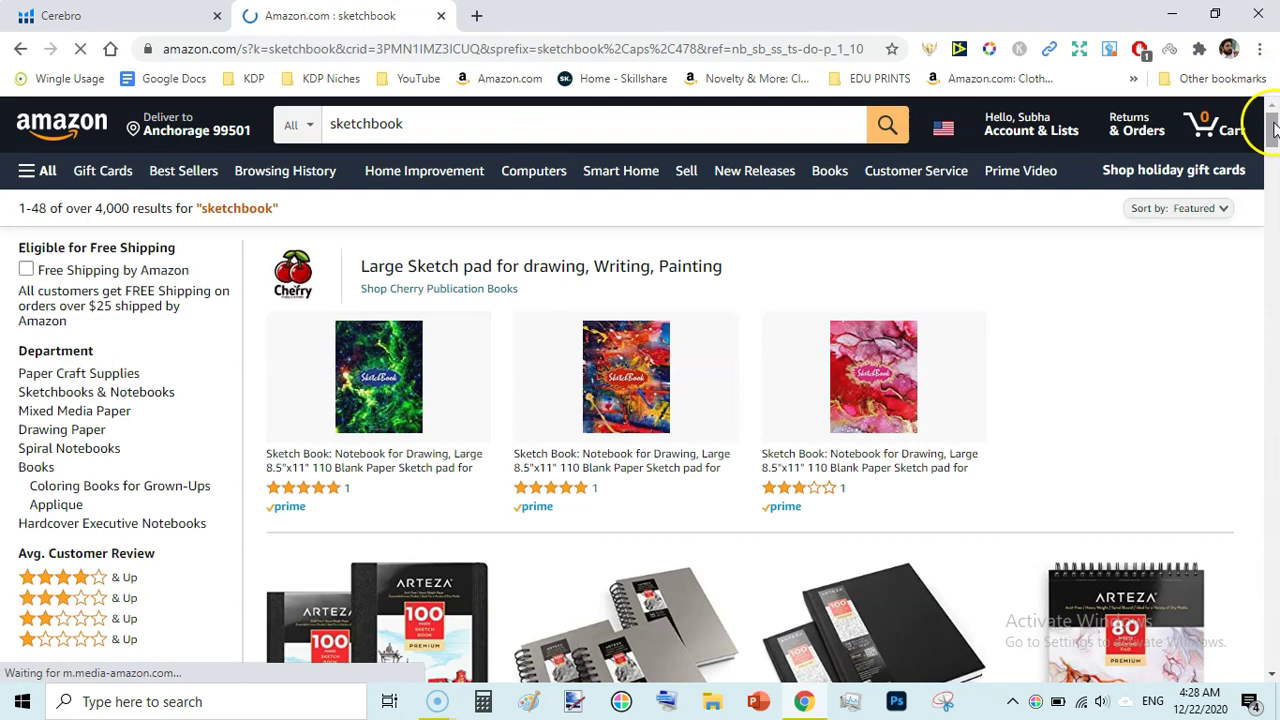
Copy the ASIN B08KHCG46P of the Best Seller paperback sketchbook with the multicolor paint art cover
mouse_move(1273, 127)
mouse_down()
mouse_move(1276, 257)
mouse_move(1262, 251)
mouse_up()
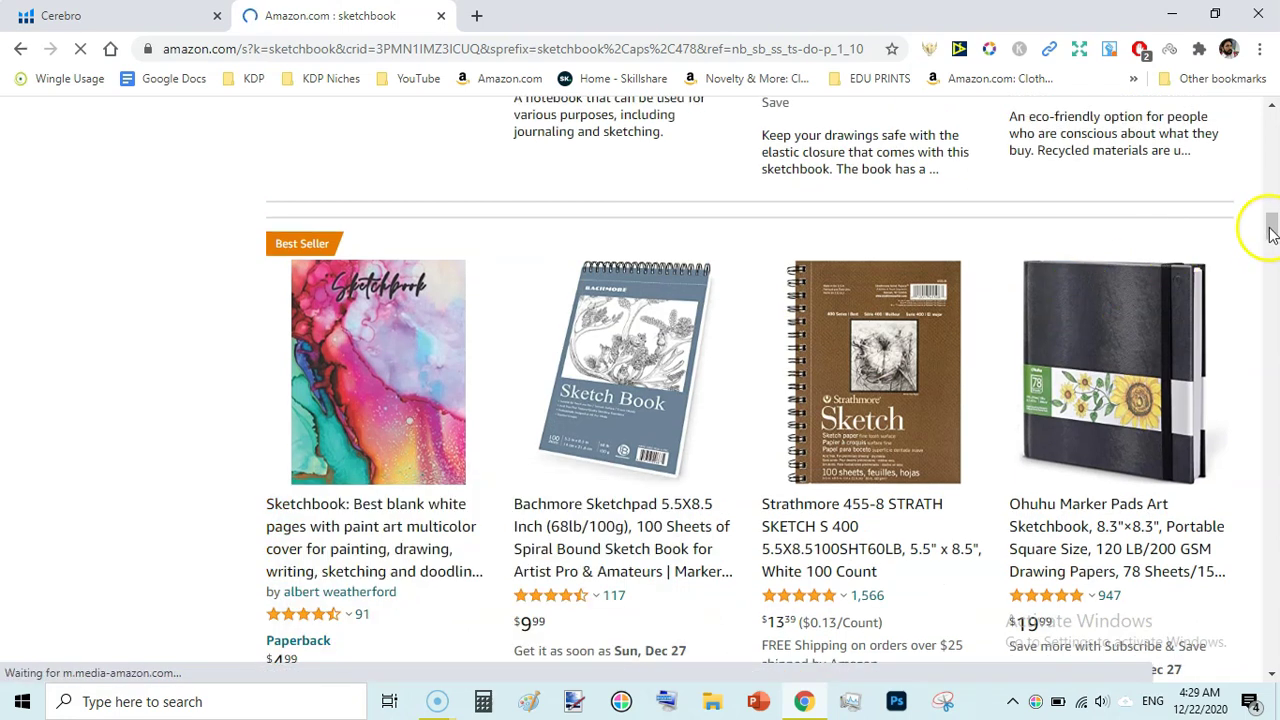
drag(1271, 233, 1271, 240)
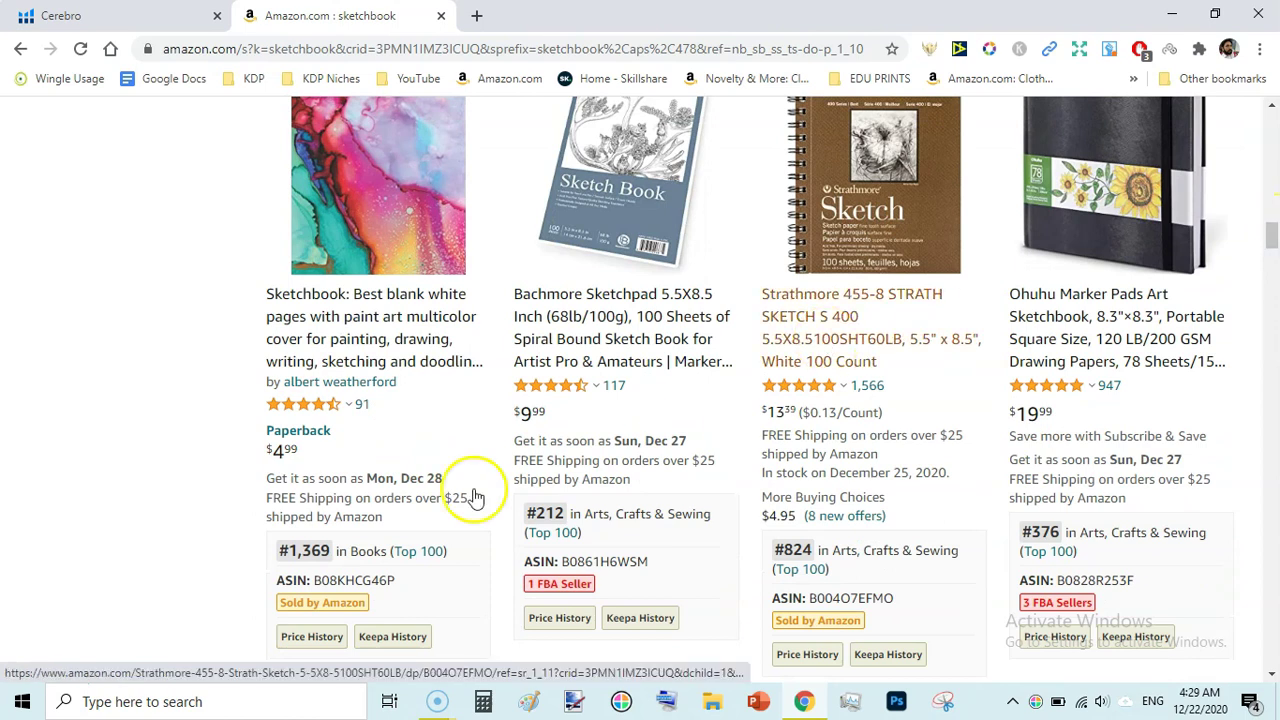
drag(315, 578, 395, 580)
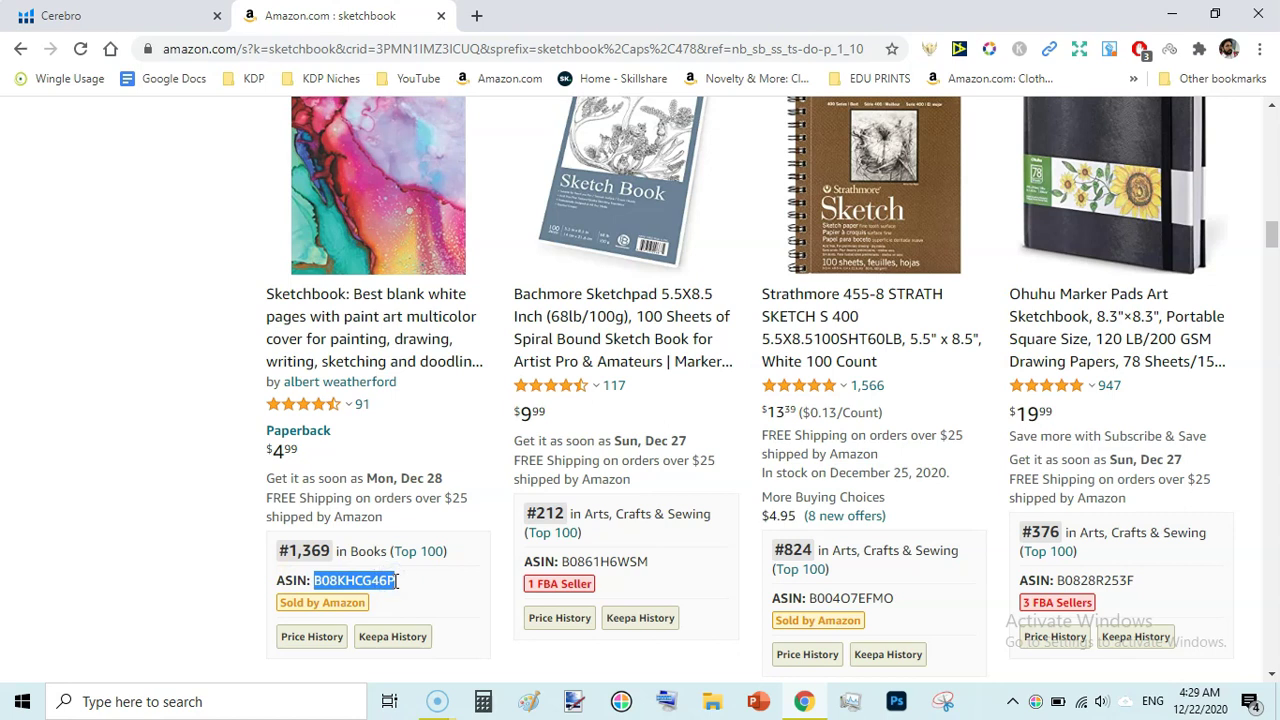
right_click(358, 580)
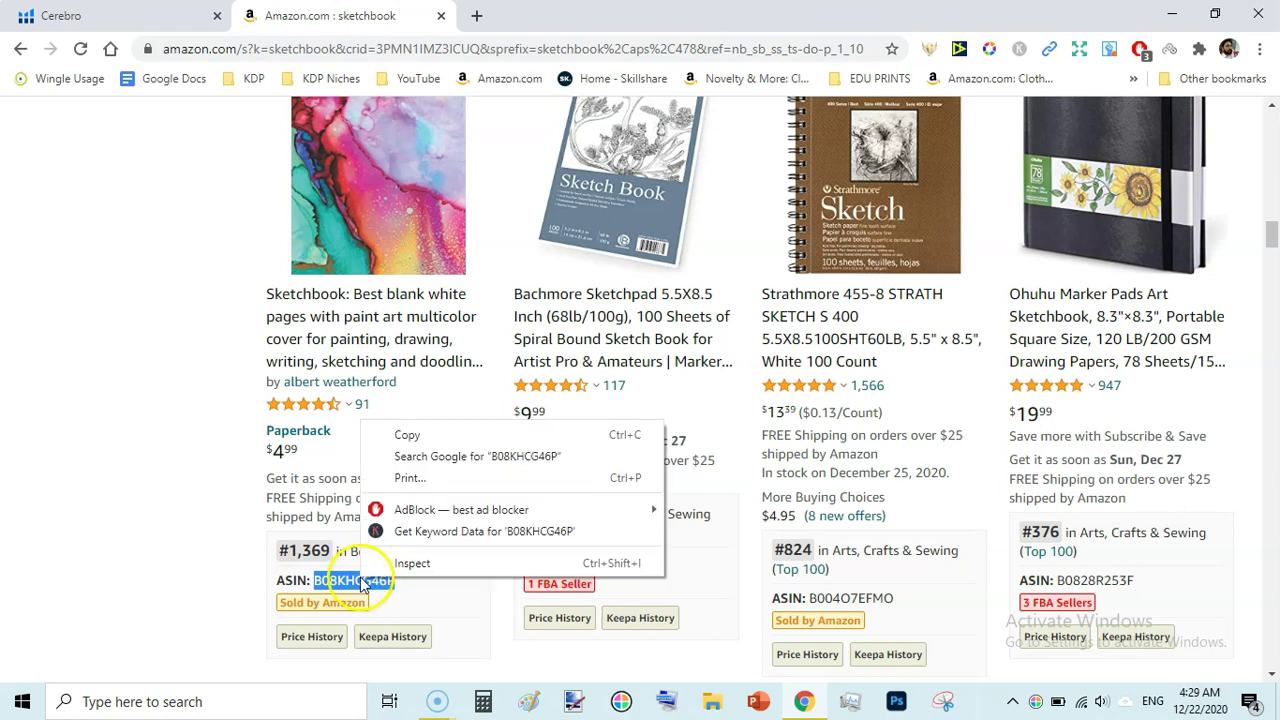
click(408, 437)
Return to Cerebro, enter ASIN B08KHCG46P as the product and get its associated keywords
click(100, 15)
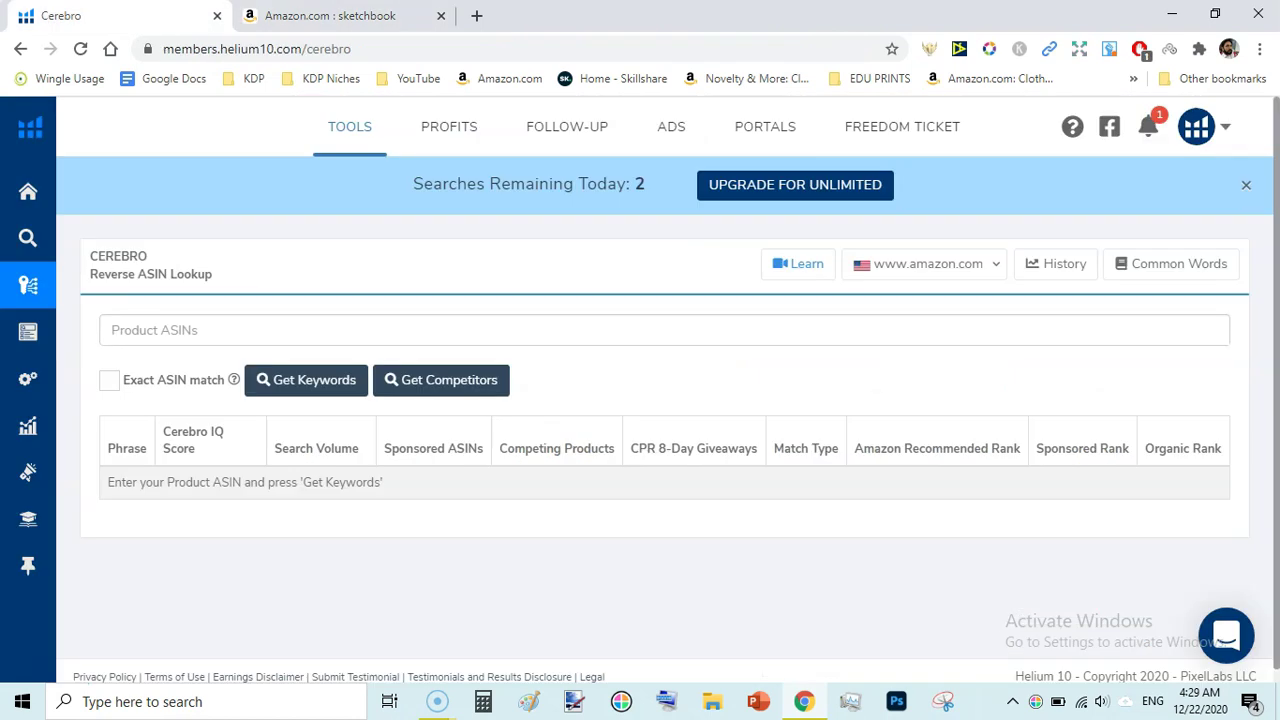
click(403, 337)
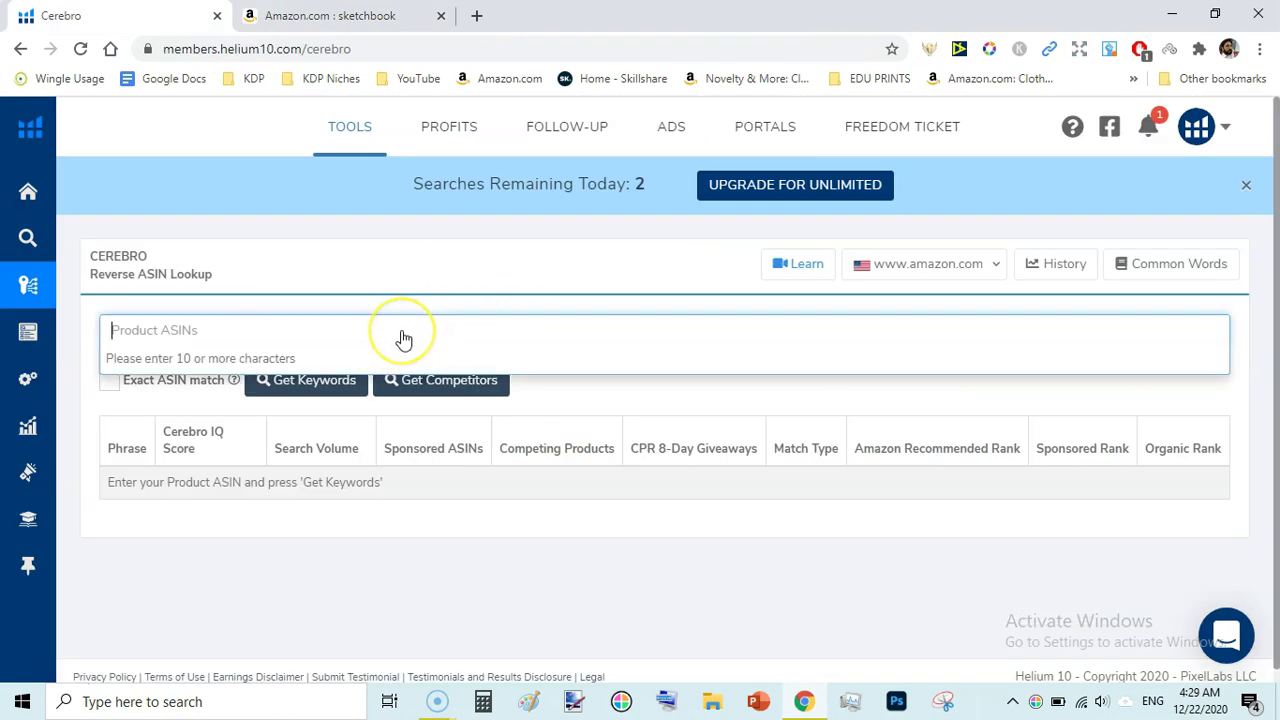
text(v)
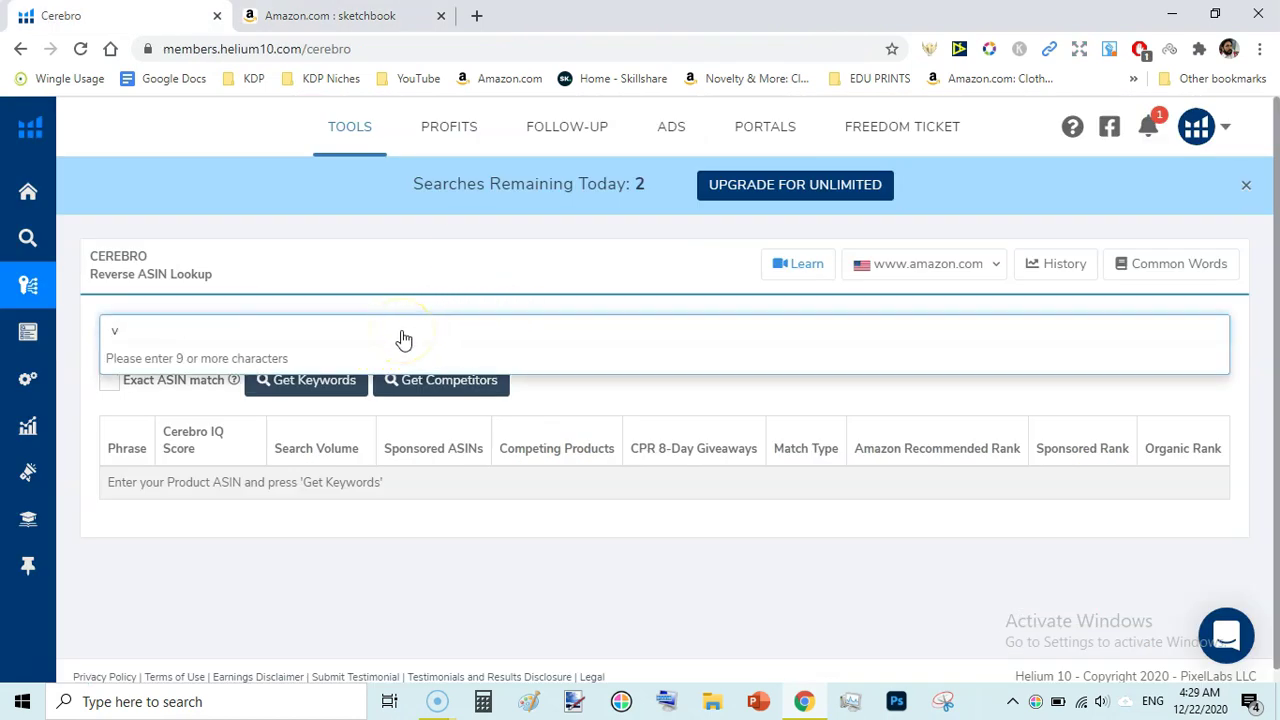
key(BackSpace)
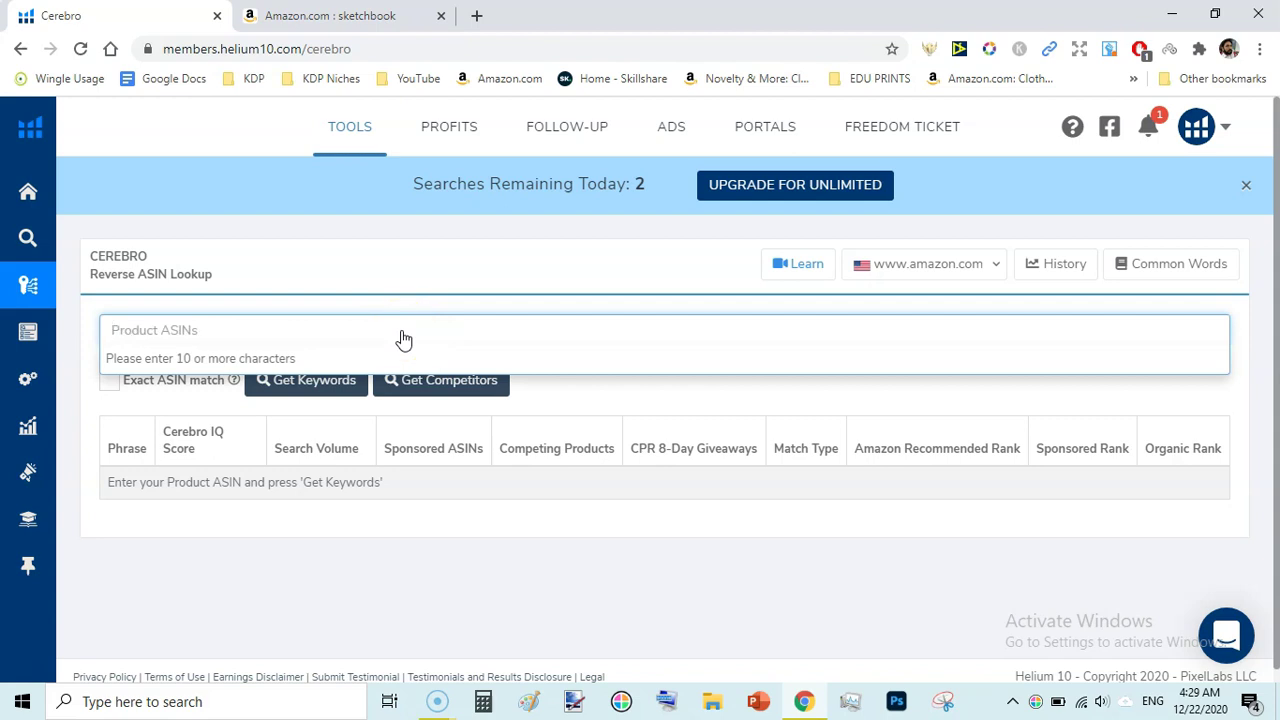
key(ctrl+v)
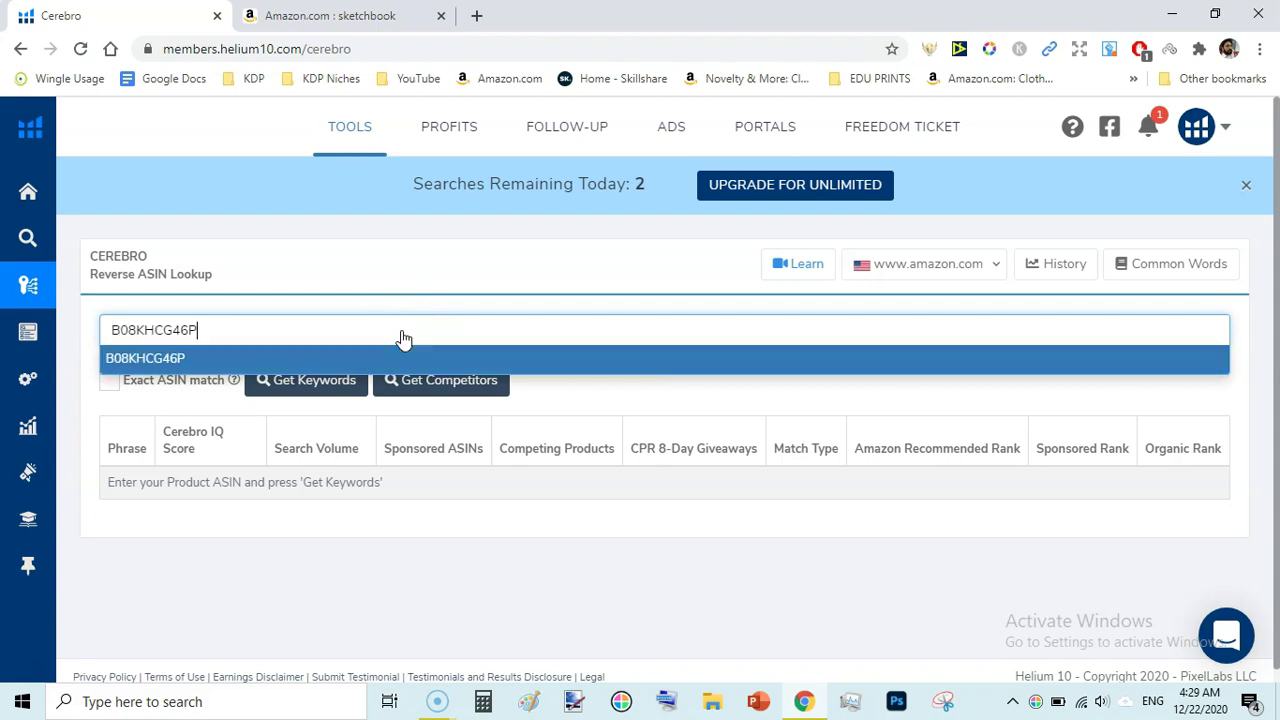
click(80, 405)
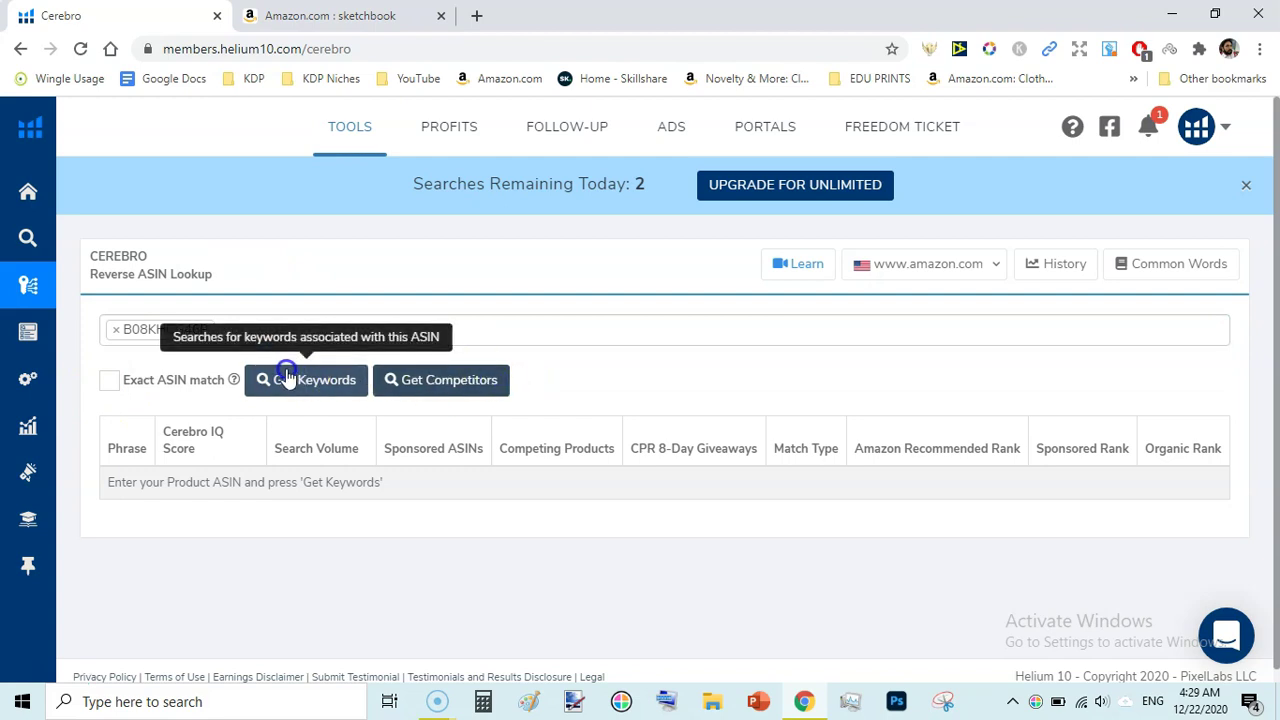
click(325, 390)
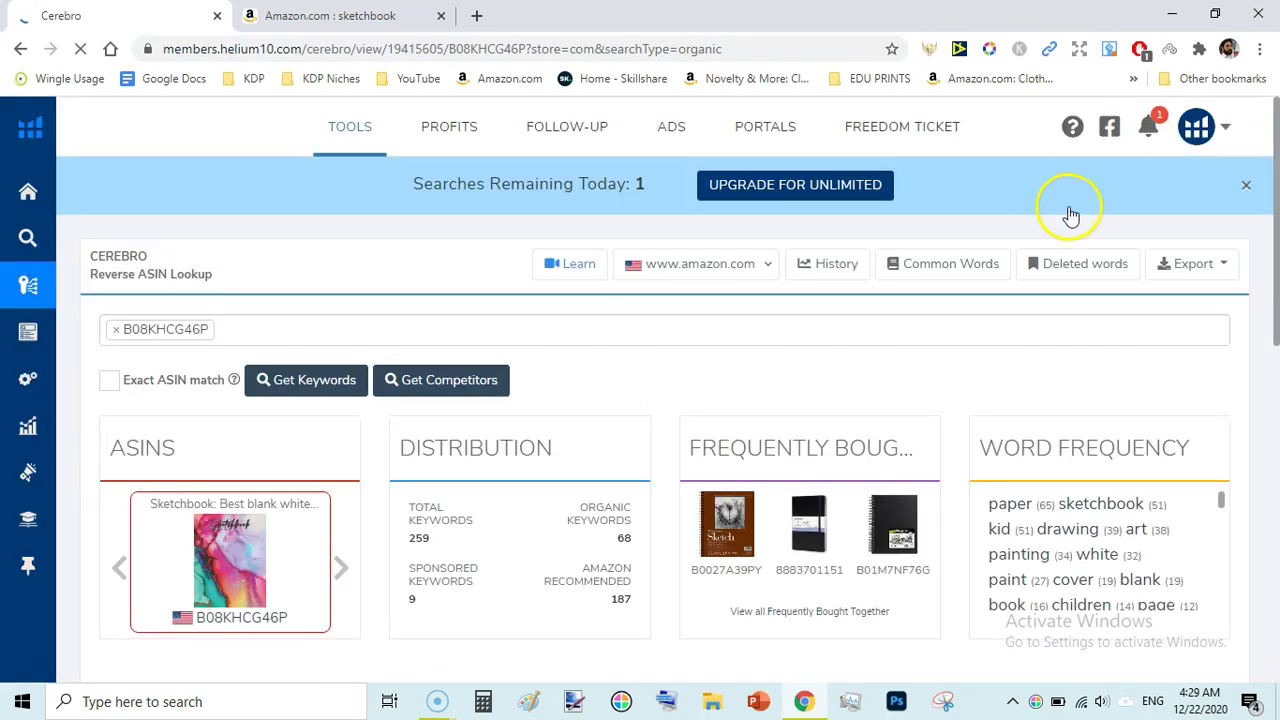
Try to sort the table of found keyword phrases by Cerebro IQ Score
drag(1274, 172, 1276, 223)
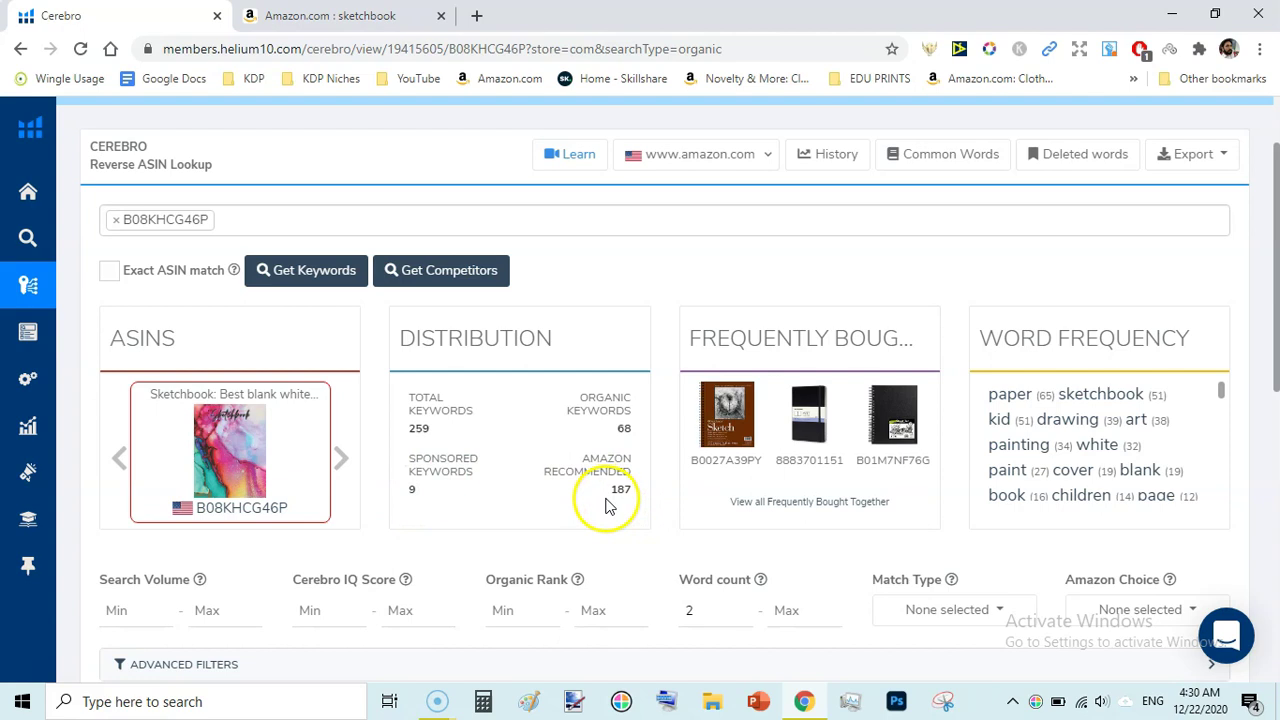
drag(1274, 214, 1275, 495)
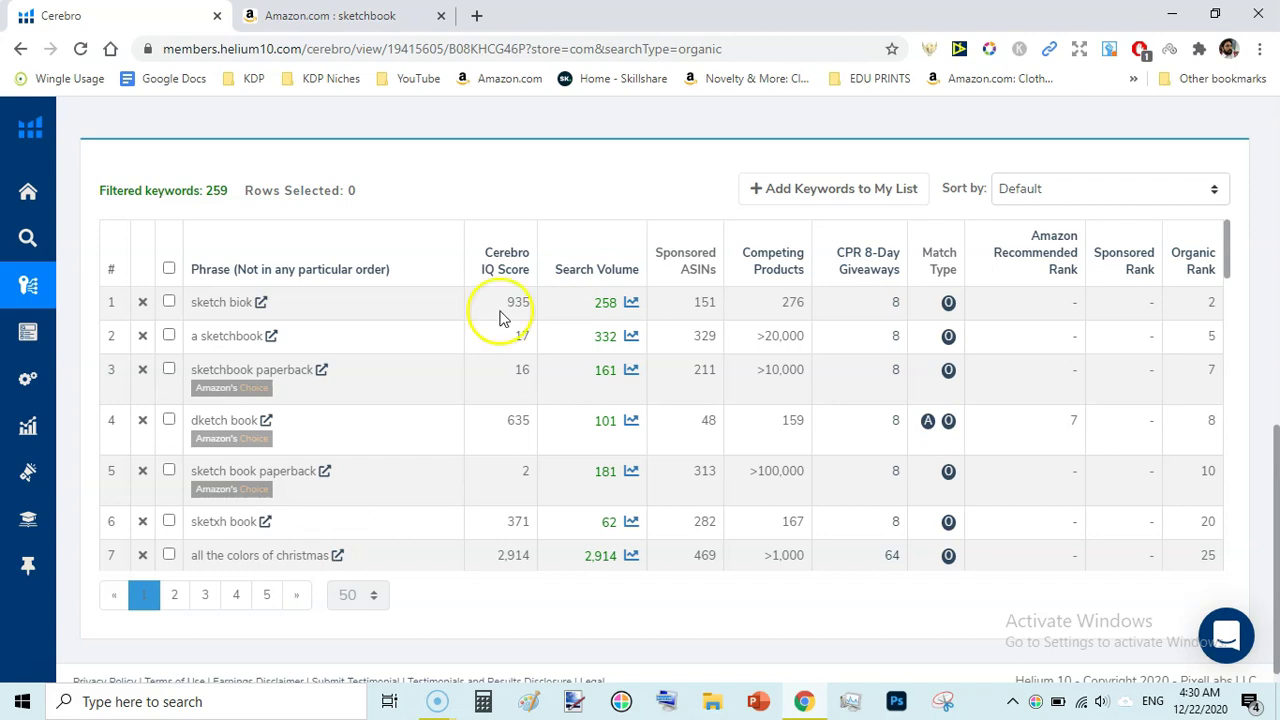
drag(1230, 245, 1223, 194)
drag(1274, 434, 1276, 424)
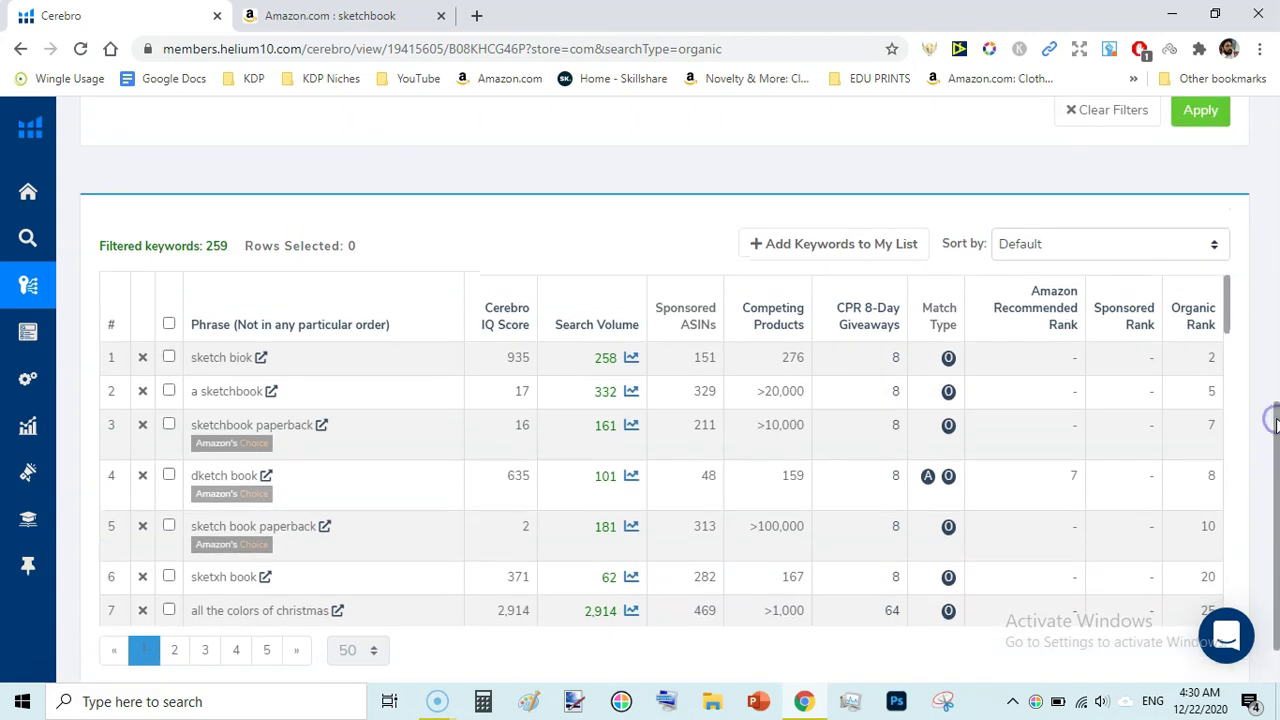
mouse_move(502, 314)
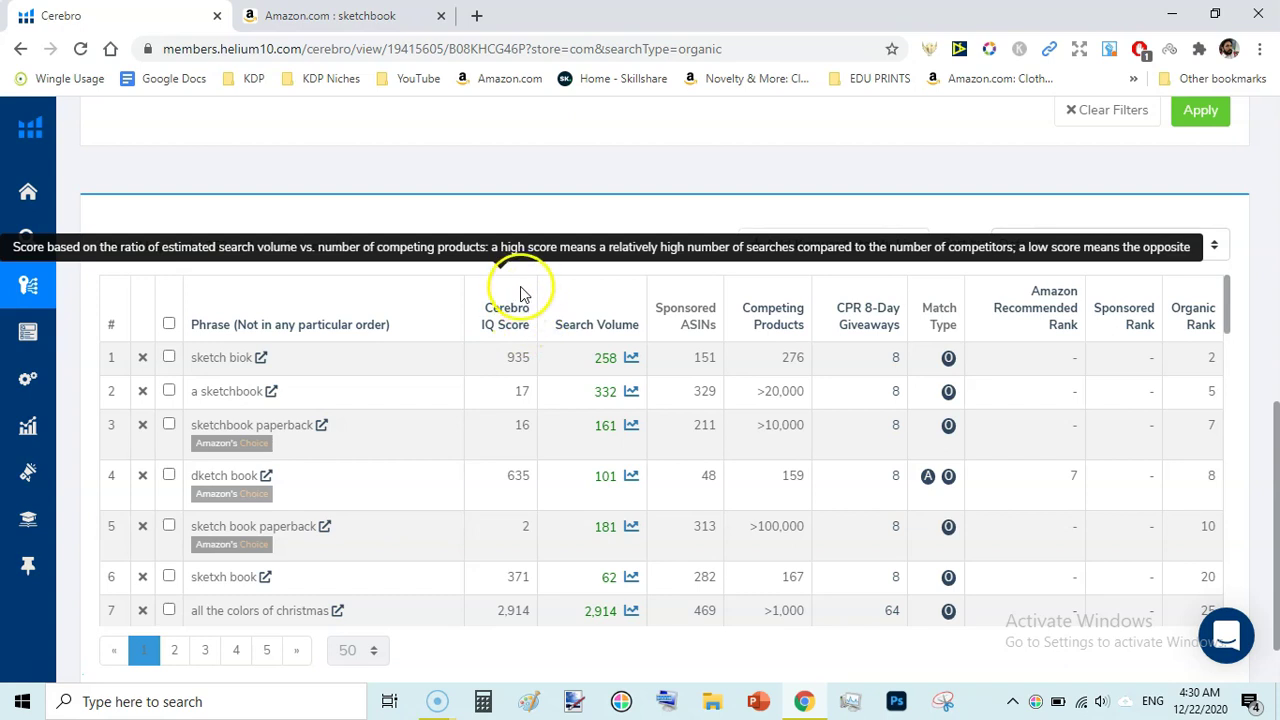
click(510, 318)
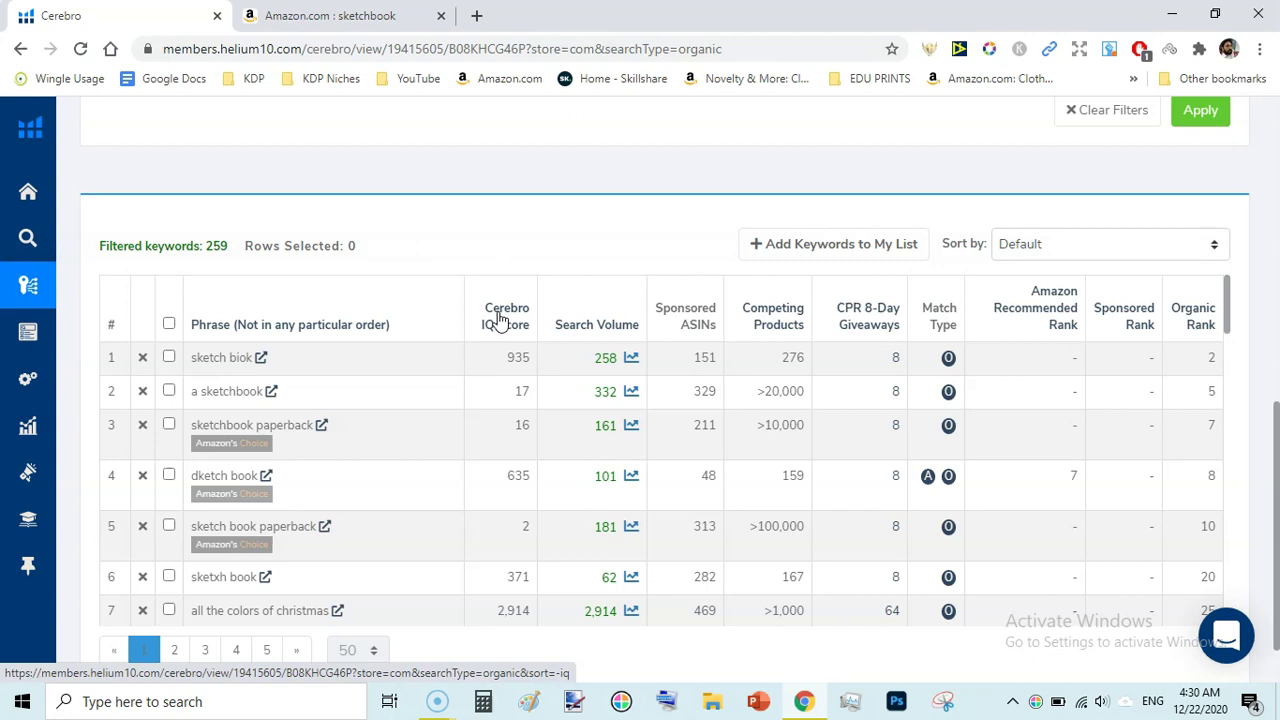
click(518, 357)
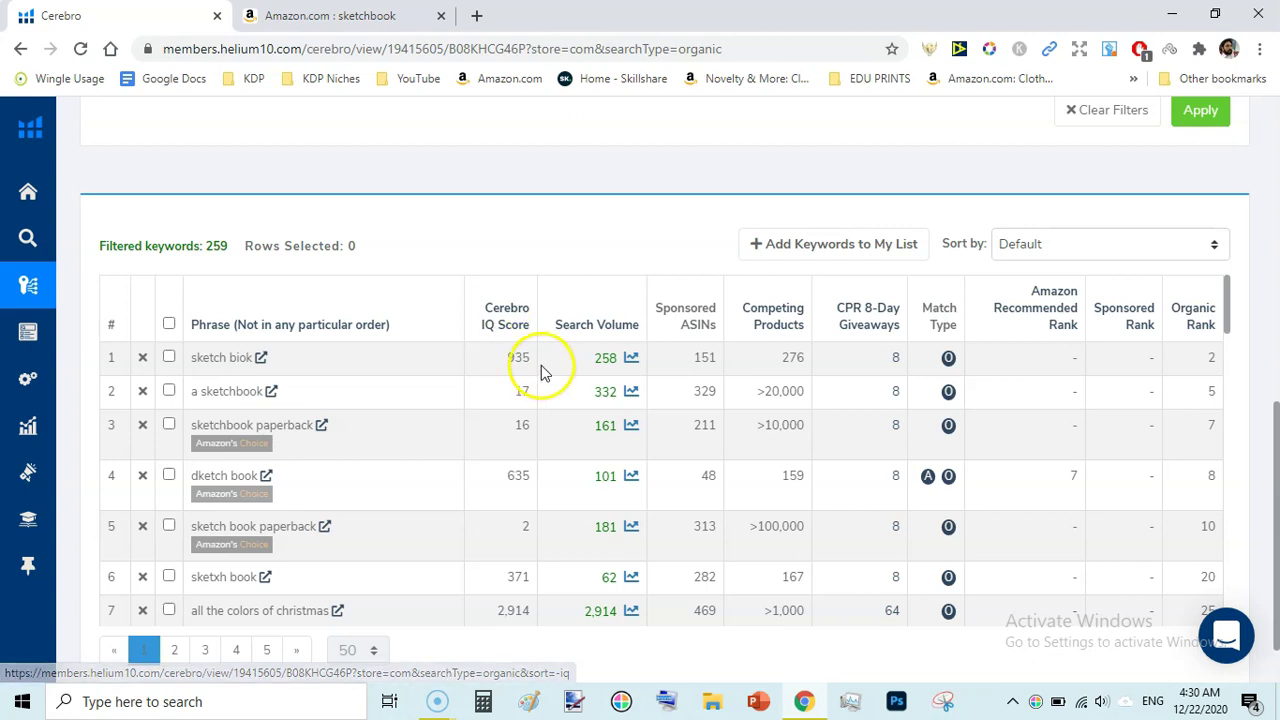
click(507, 318)
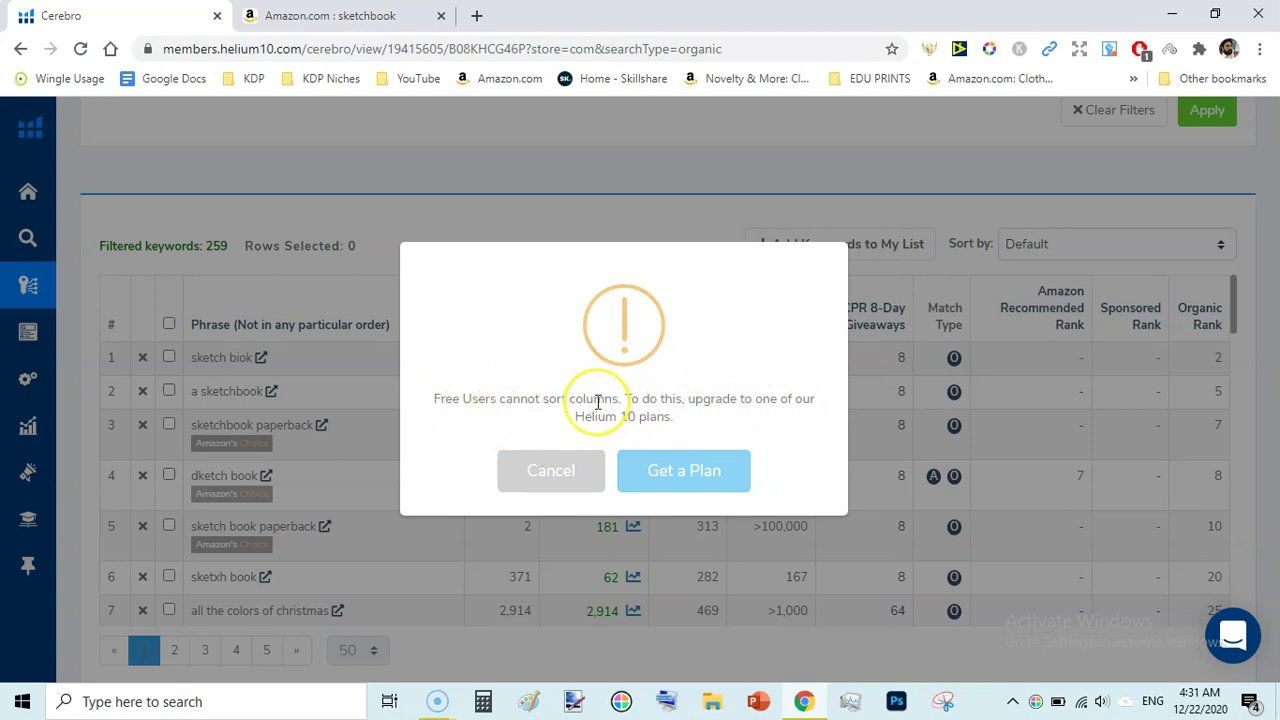
click(562, 472)
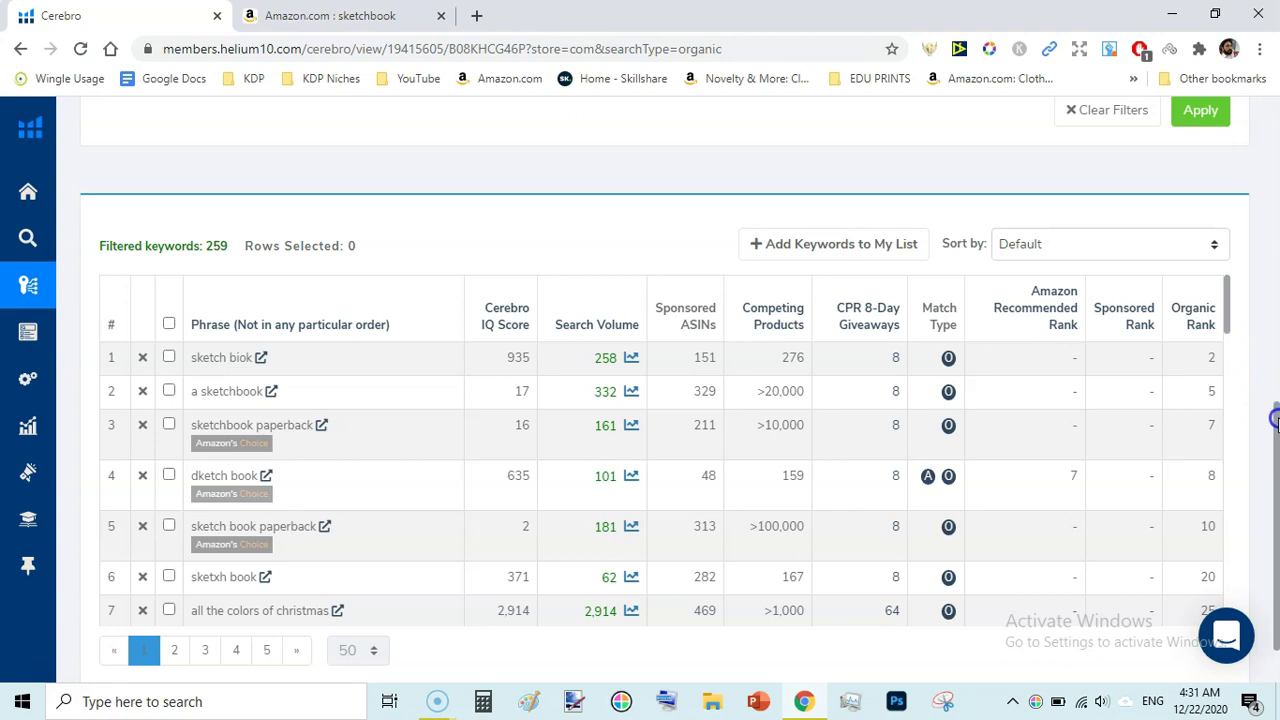
Export the Cerebro keyword results for B08KHCG46P to Excel and save the file as Sketchbook in the Helium 10 folder
drag(1274, 425, 1266, 141)
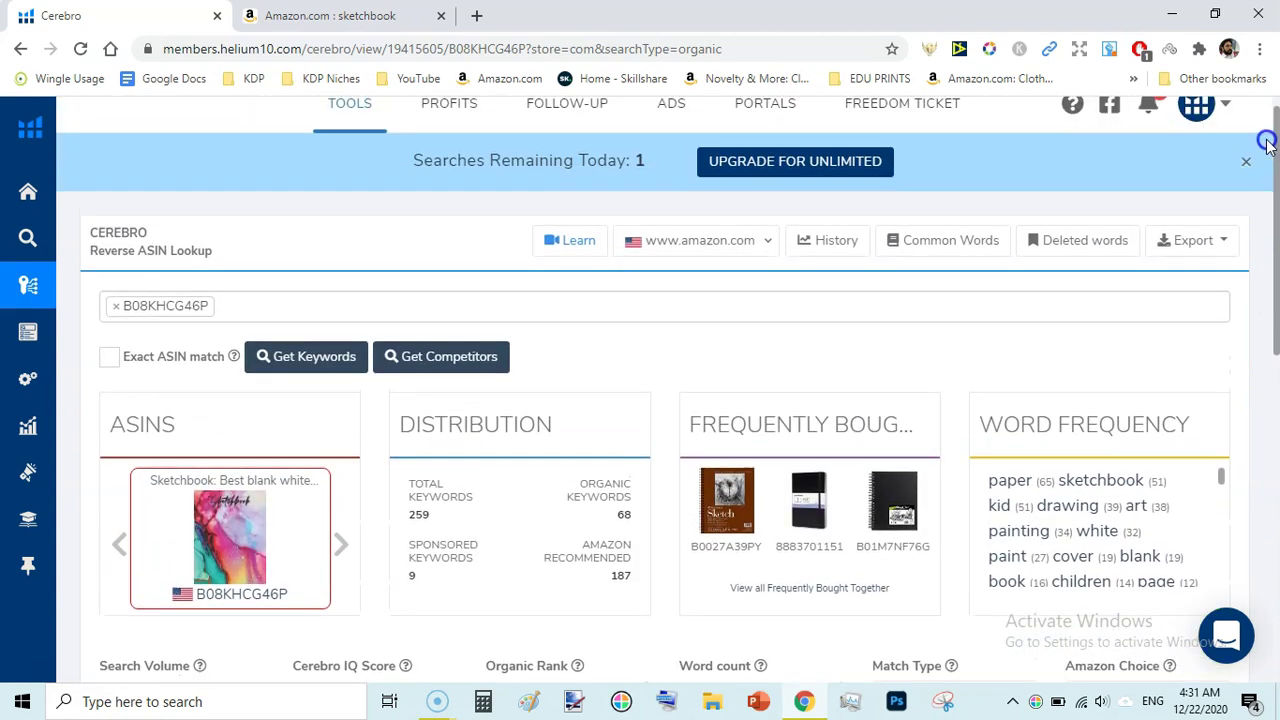
click(1194, 246)
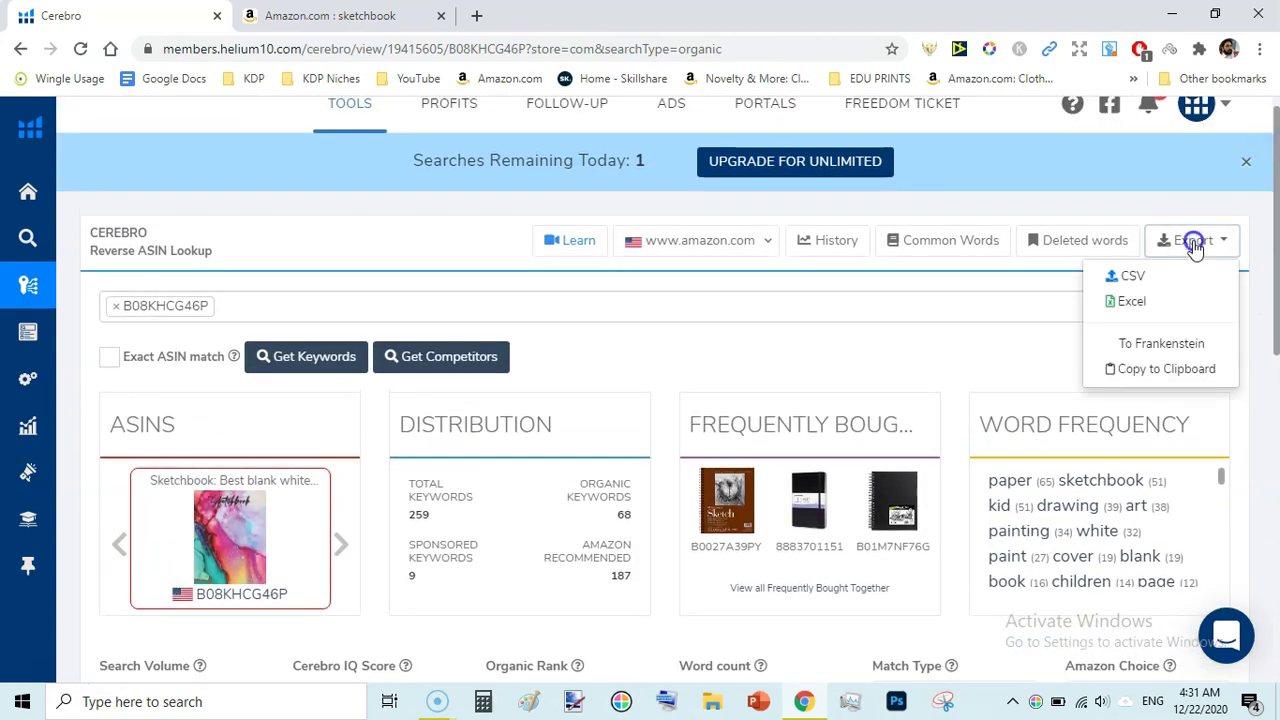
click(1136, 310)
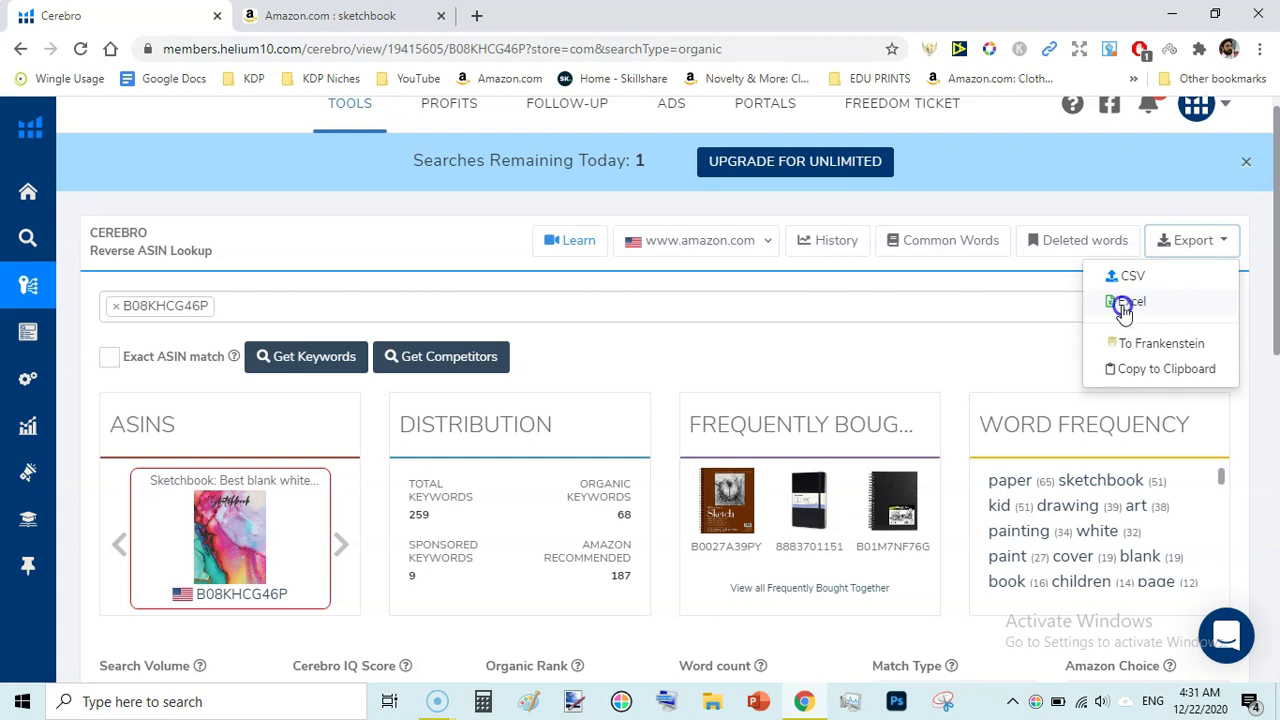
click(1145, 303)
click(1137, 304)
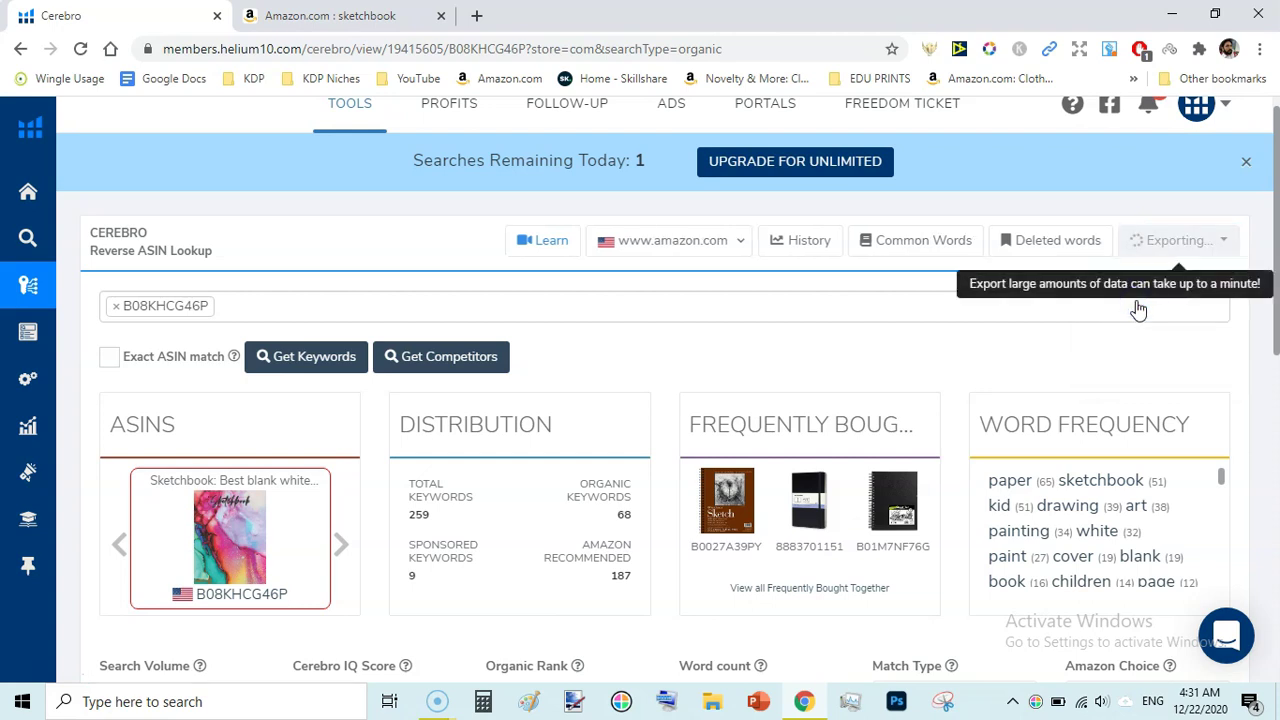
click(1137, 304)
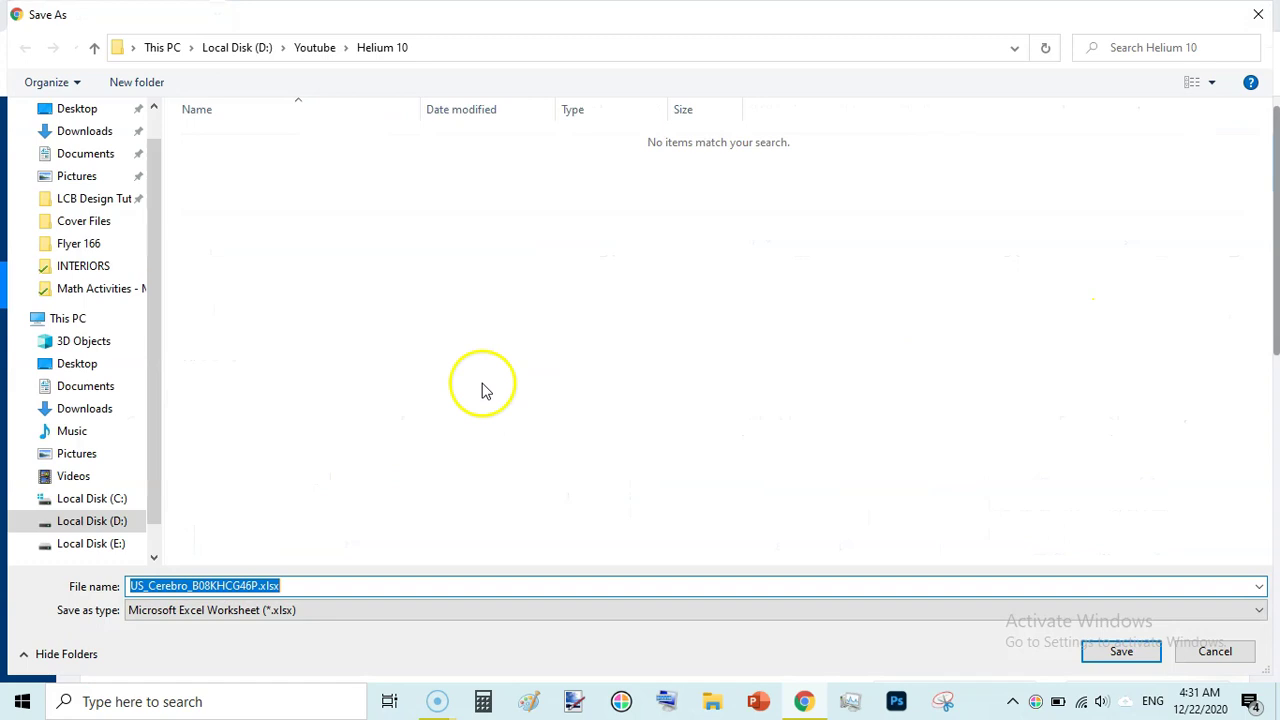
text(Sketchbook)
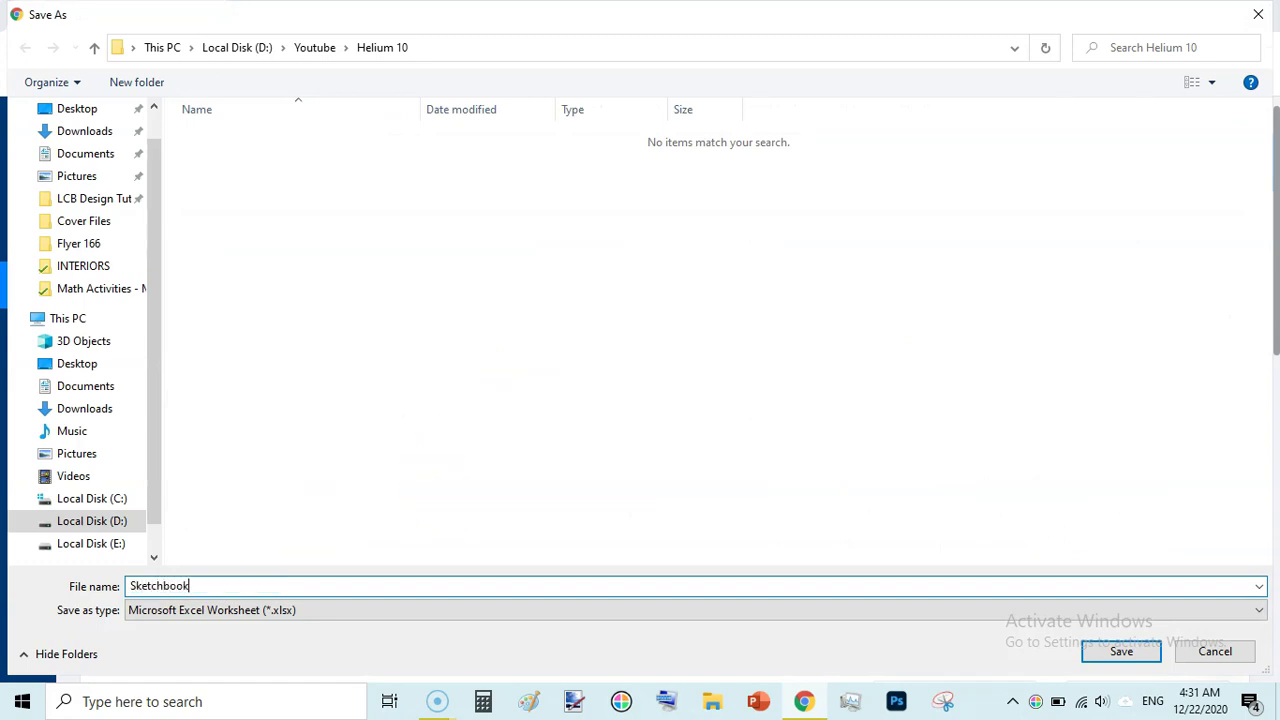
click(1108, 654)
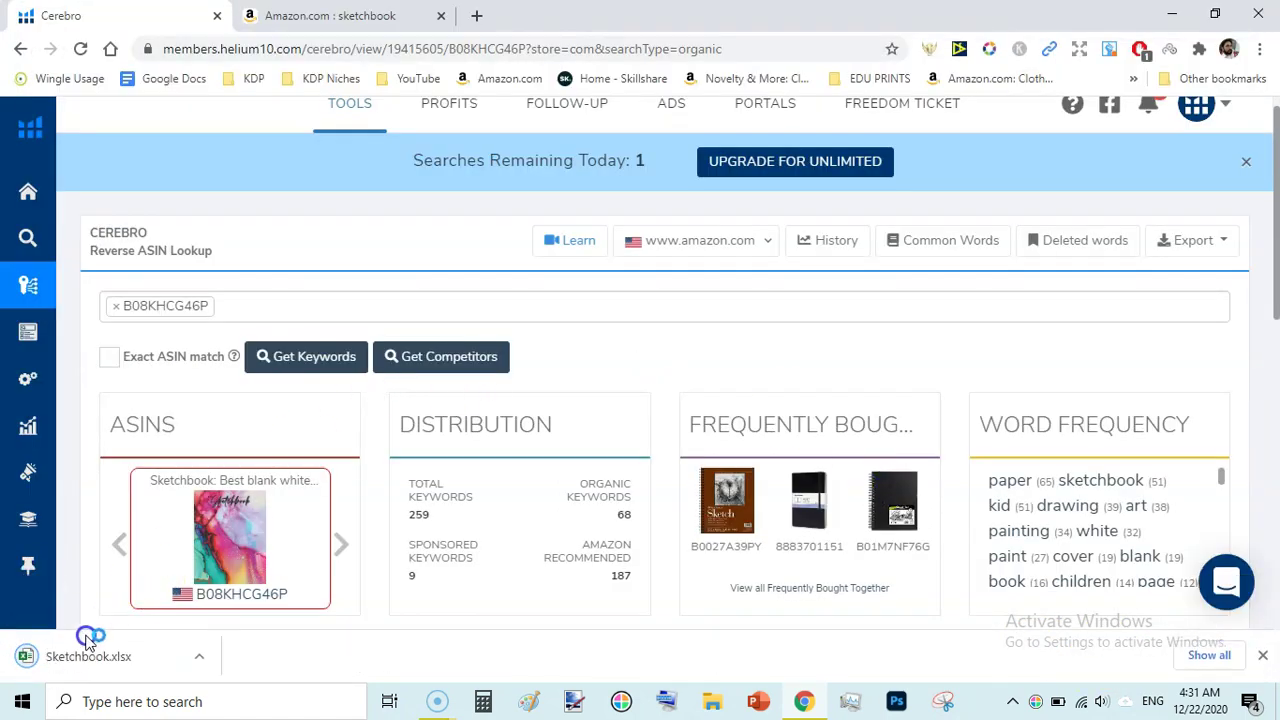
Open the downloaded Sketchbook.xlsx in Excel and enable editing
right_click(90, 658)
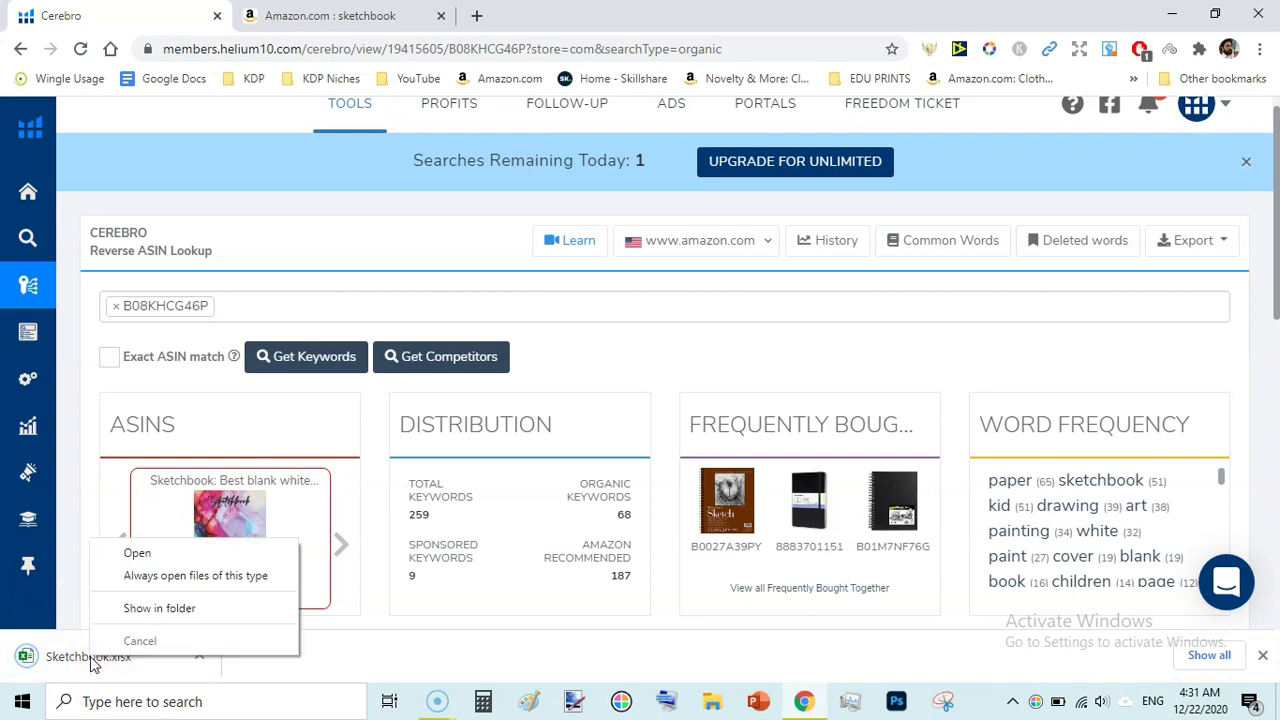
click(137, 552)
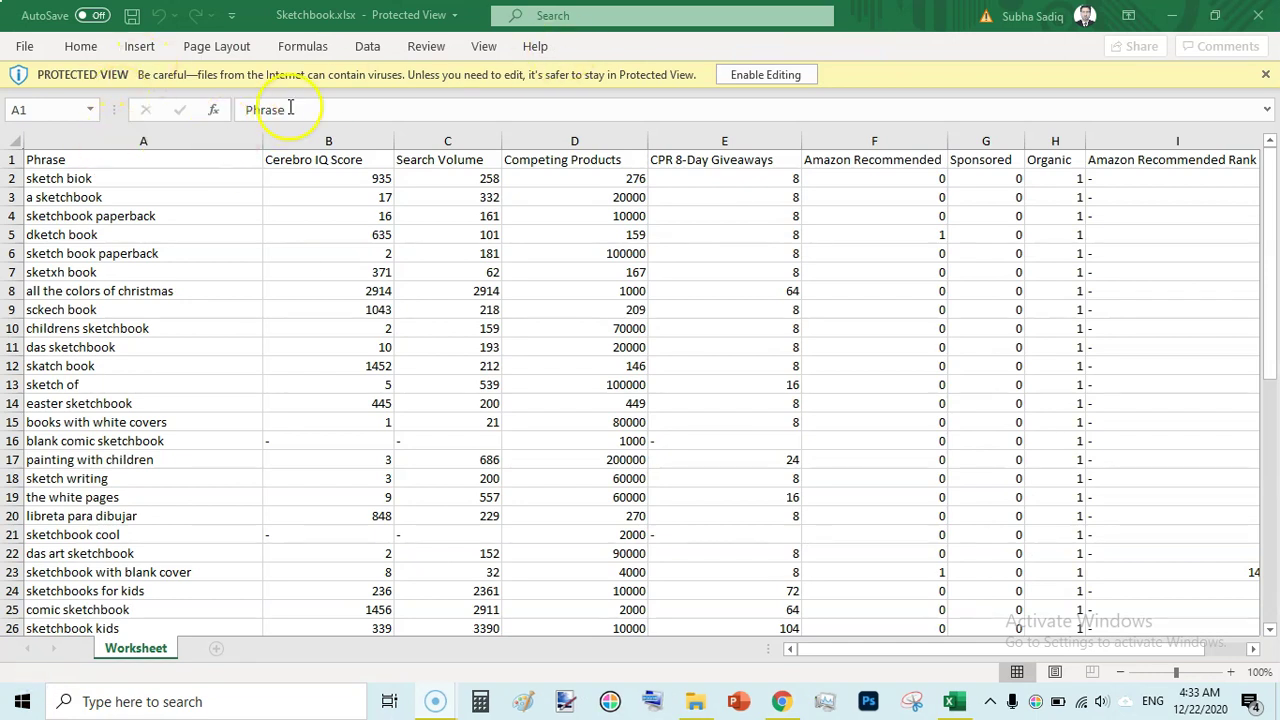
click(752, 80)
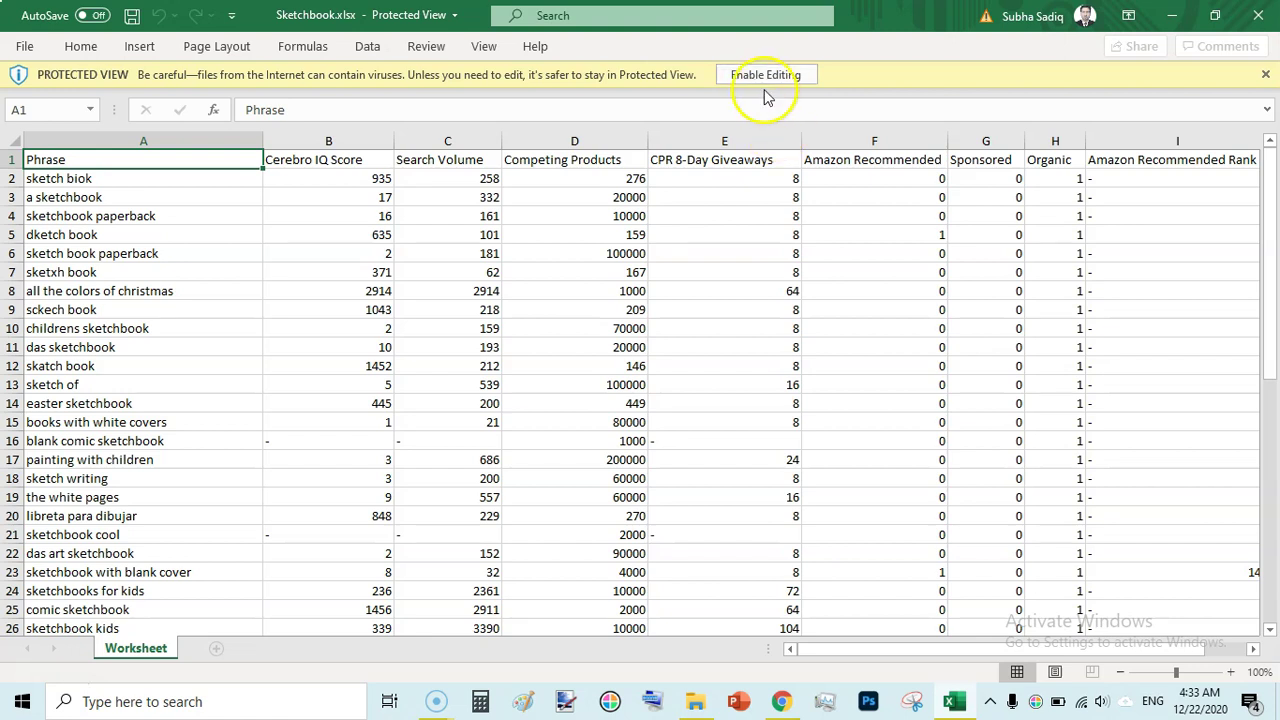
click(760, 76)
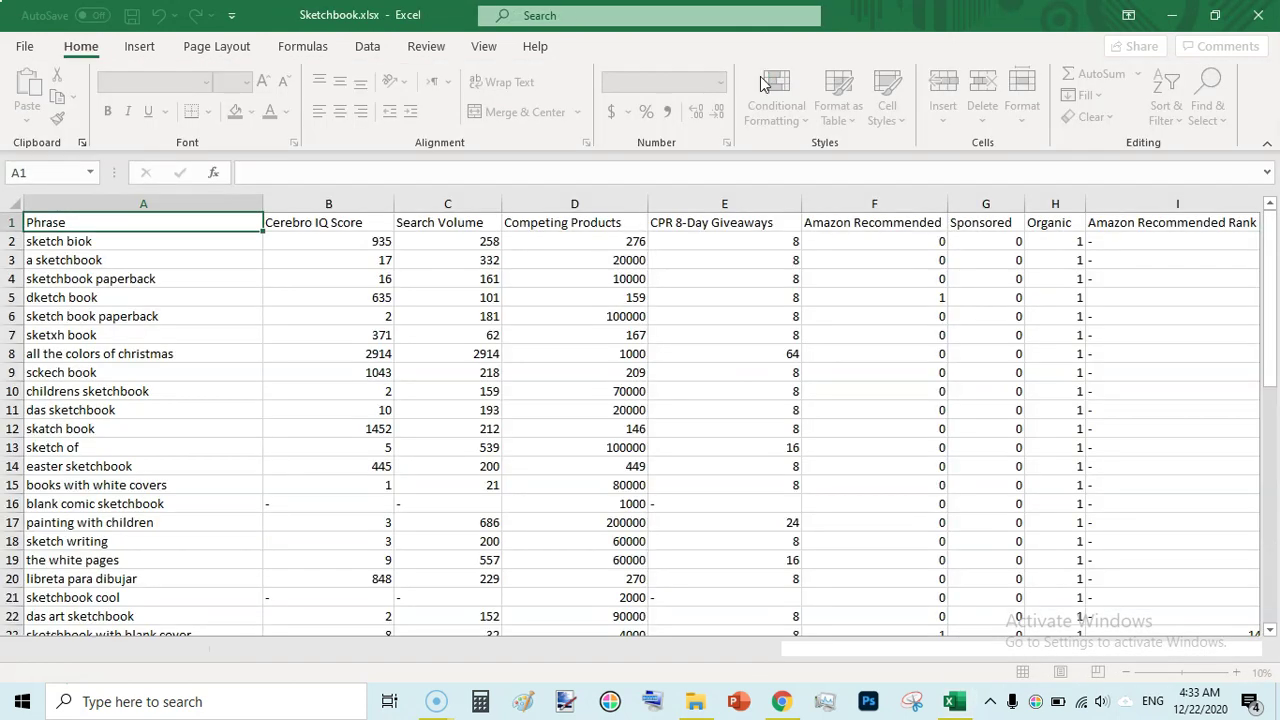
Make the header row bold and sort all the data by Cerebro IQ Score from largest to smallest, expanding the selection
click(12, 222)
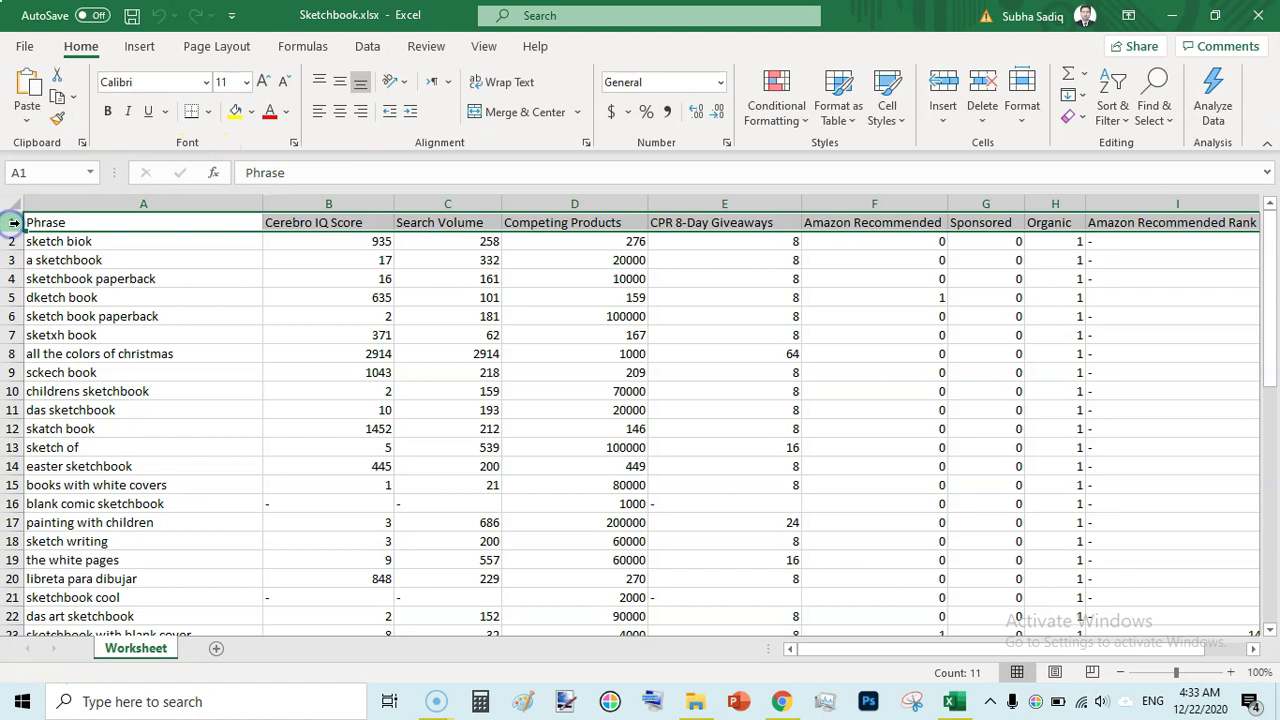
click(108, 111)
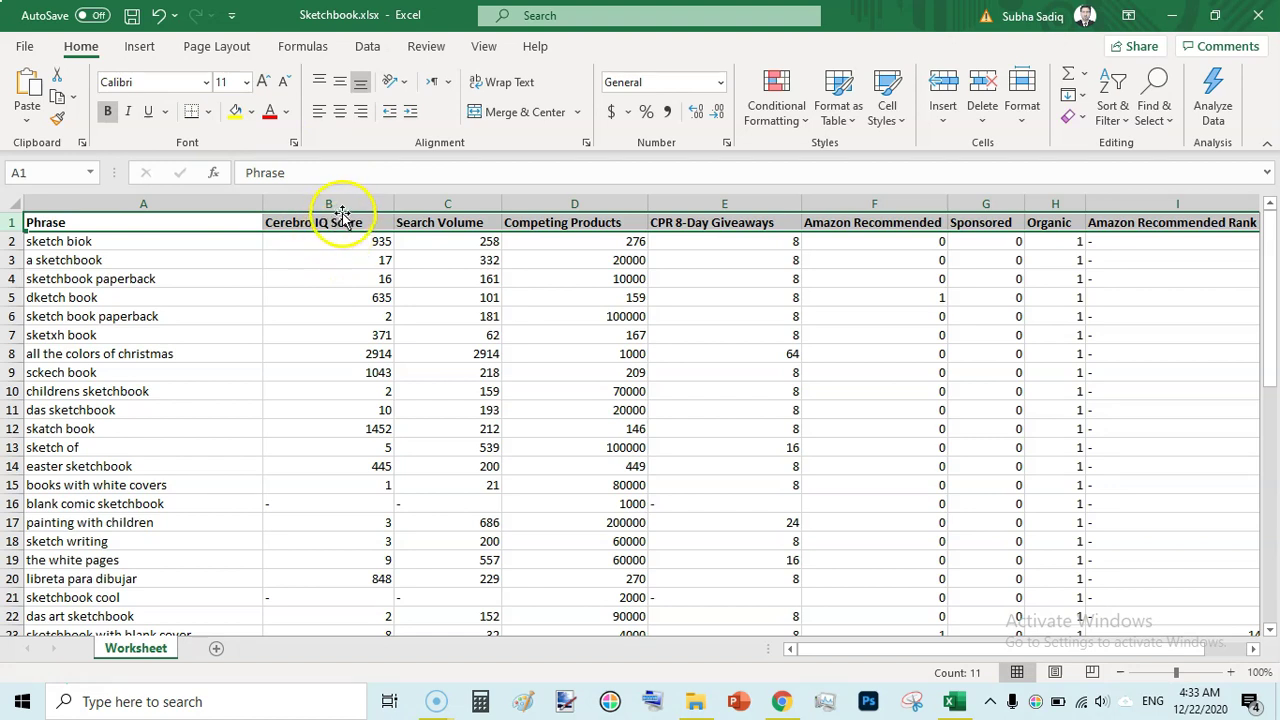
click(344, 203)
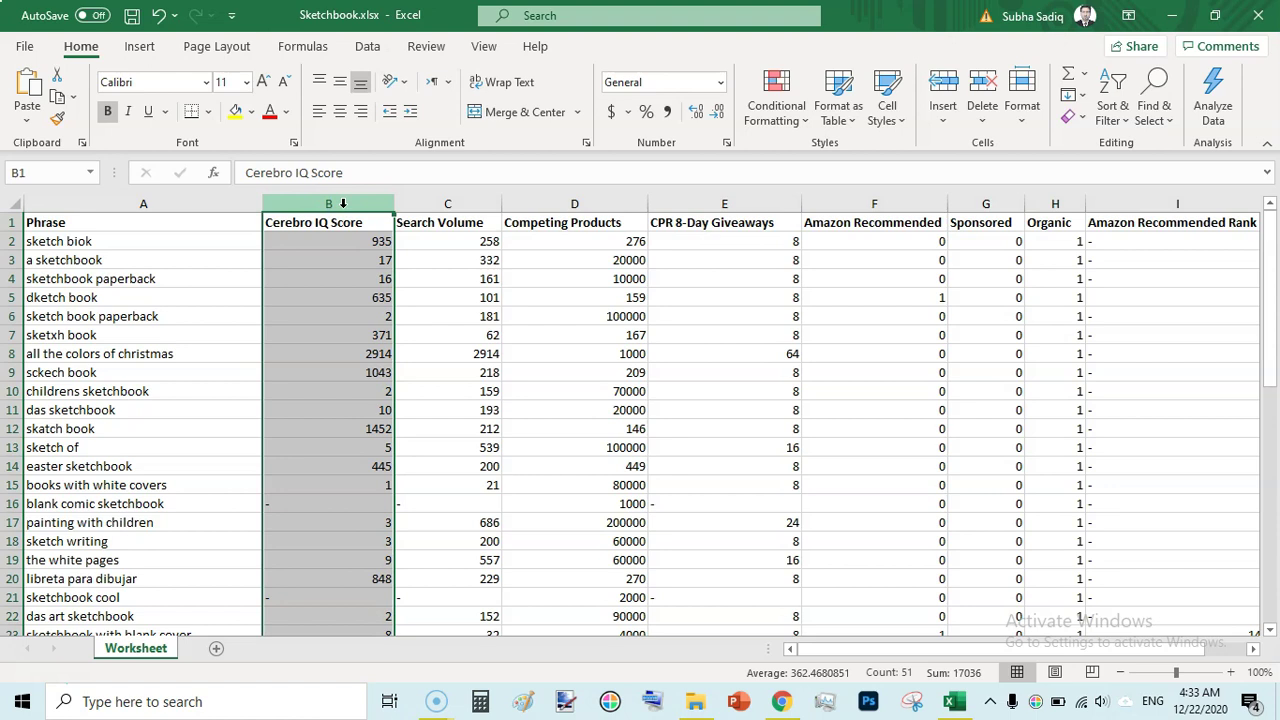
click(341, 203)
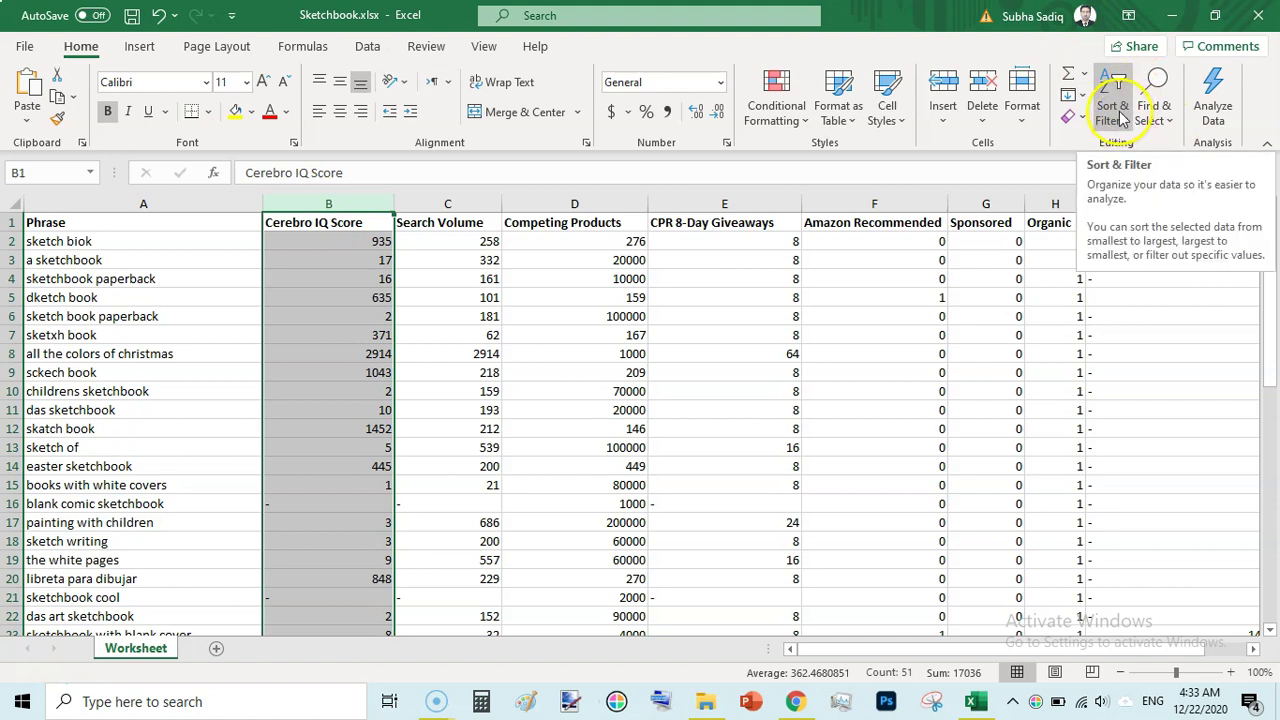
click(1118, 113)
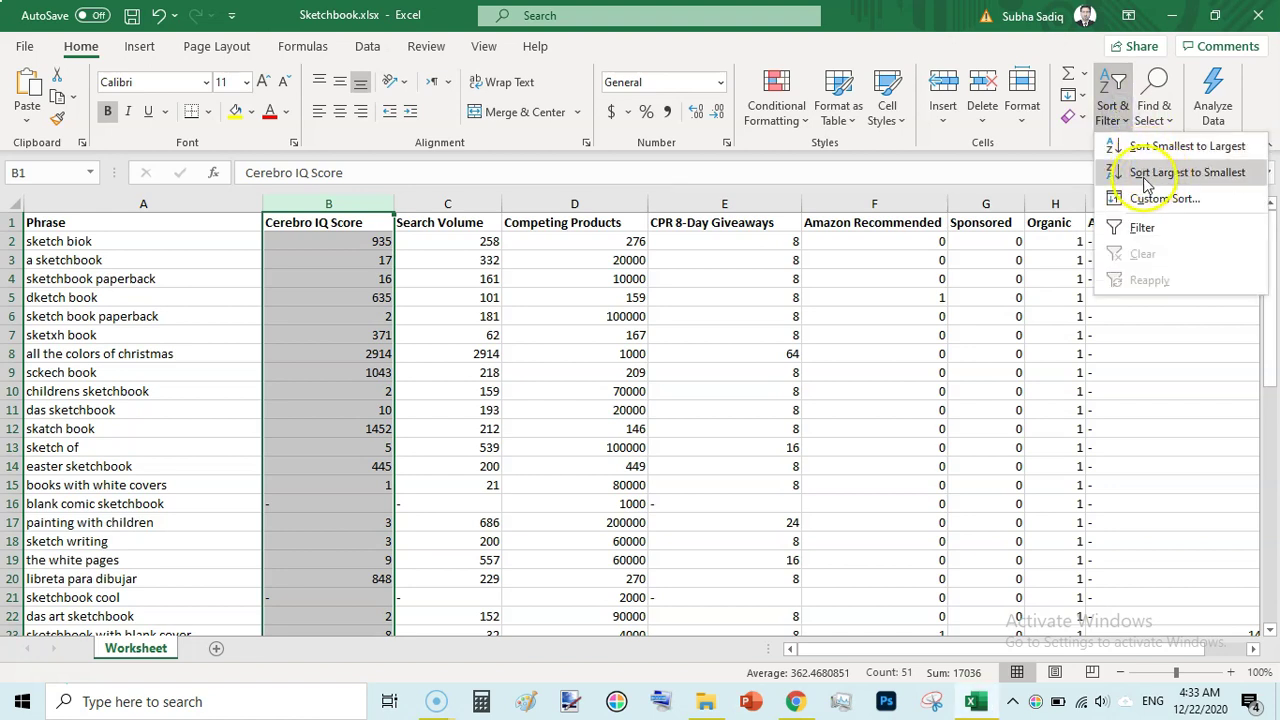
click(1192, 172)
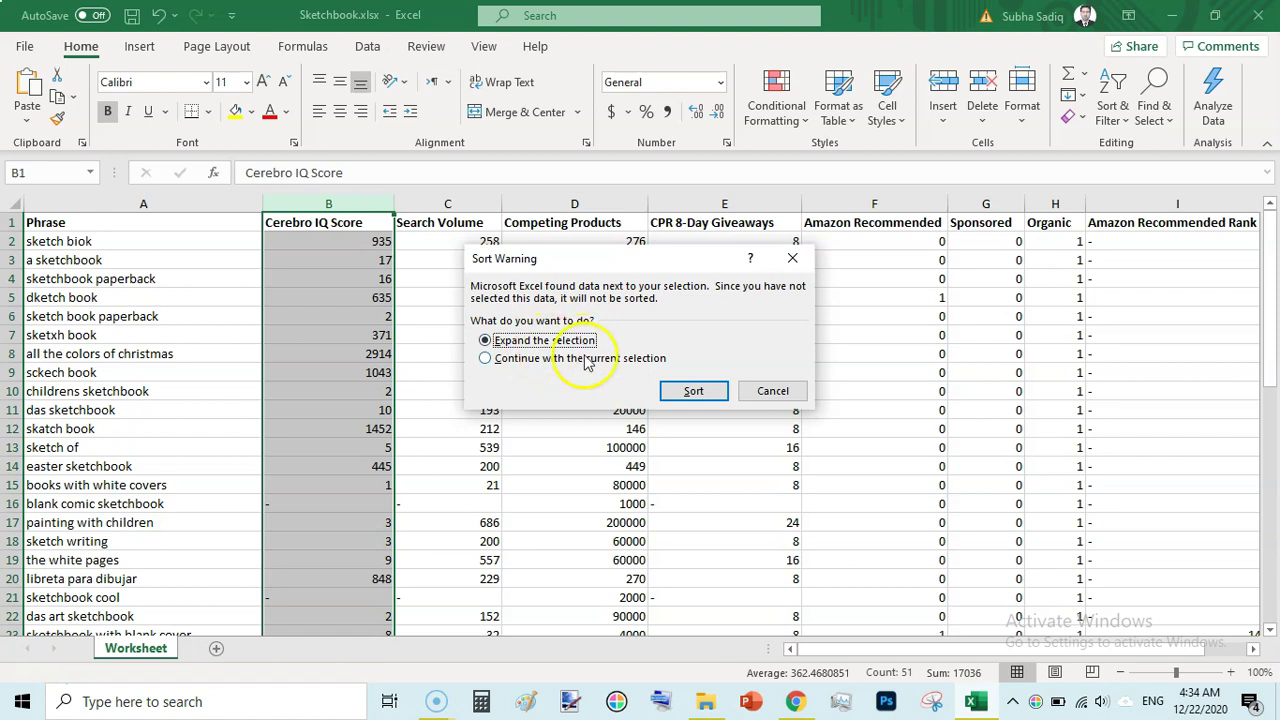
click(699, 392)
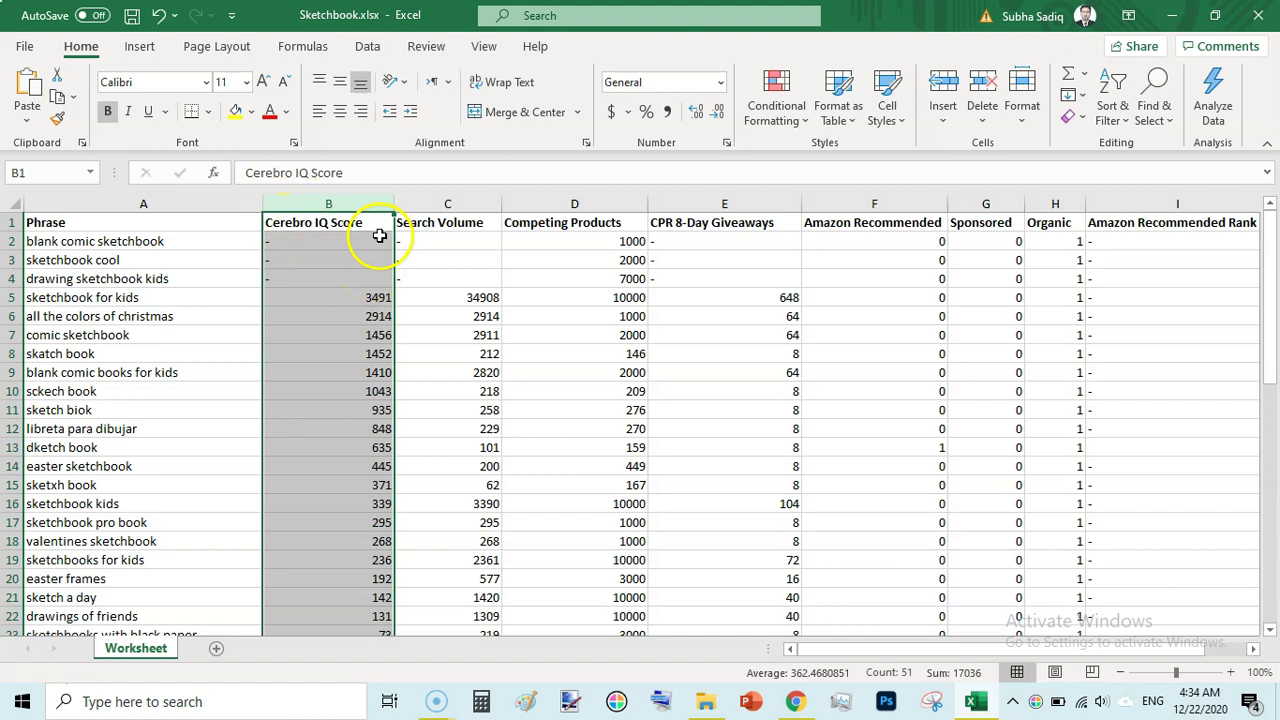
Examine the top-scoring phrases, comparing IQ score, search volume and competing products for rows such as "sketchbook for kids" and the misspelled sketchbook variants
click(350, 243)
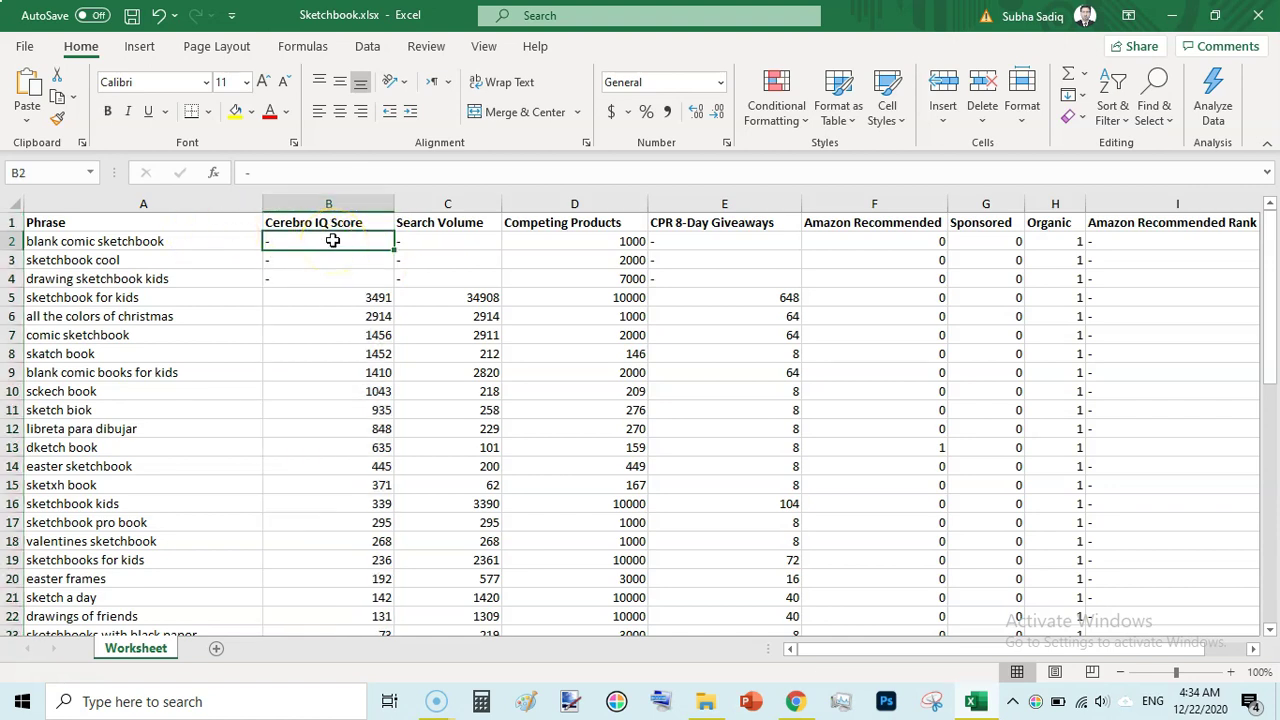
click(373, 299)
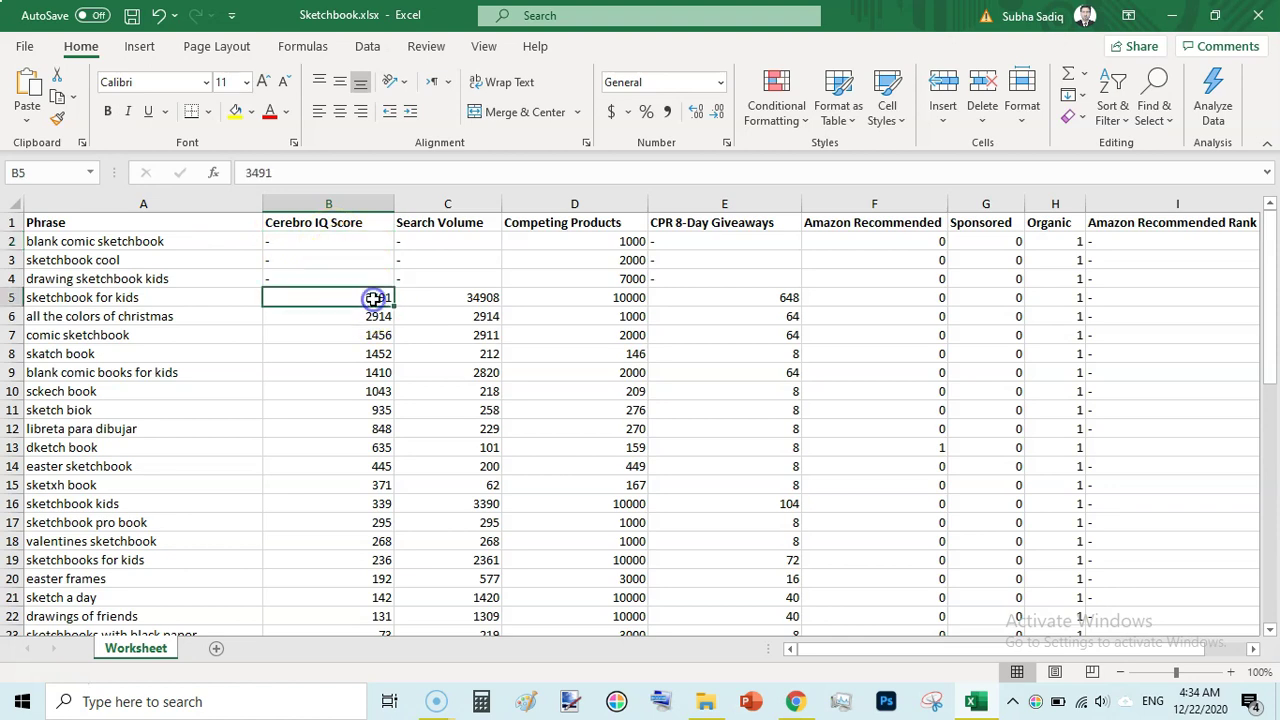
click(632, 298)
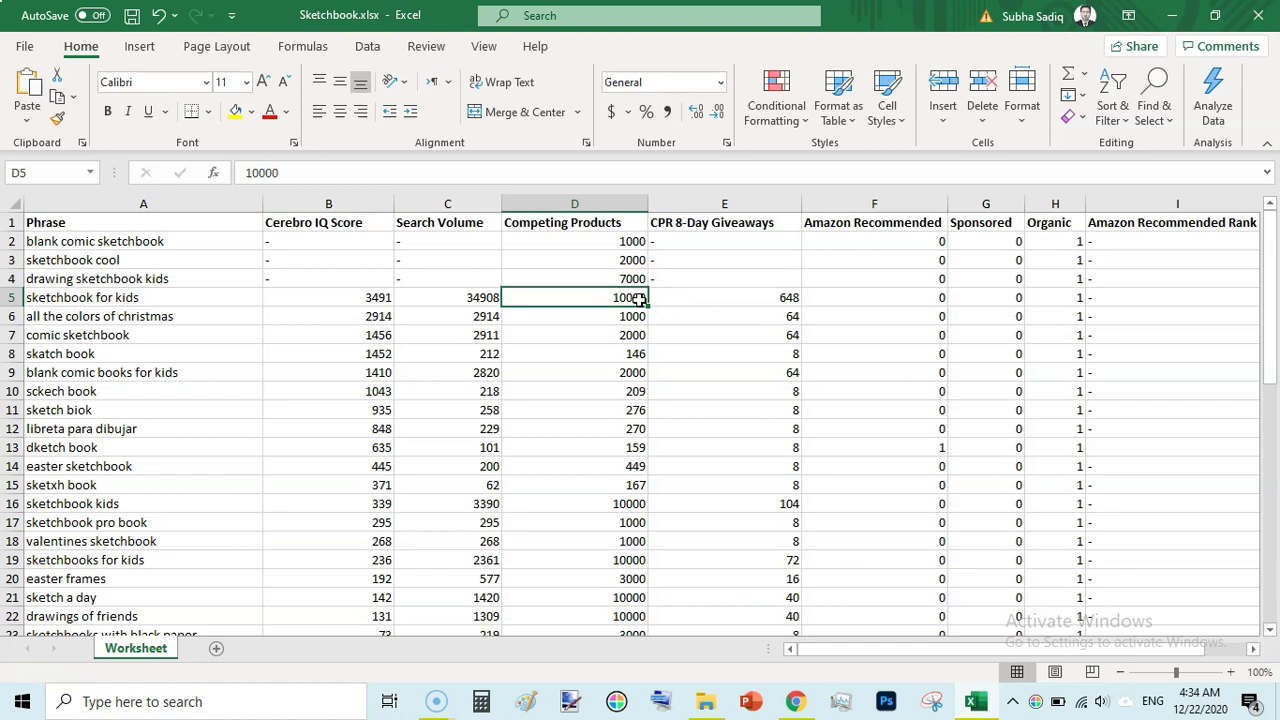
click(638, 354)
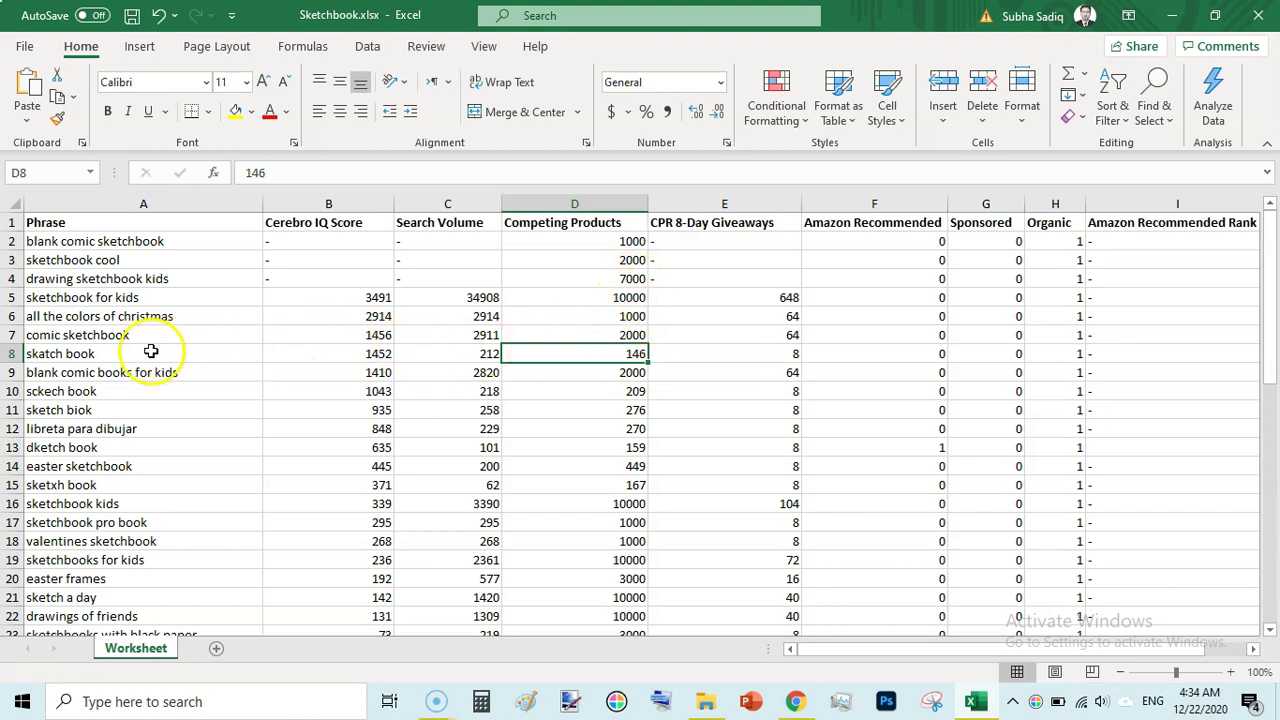
click(121, 355)
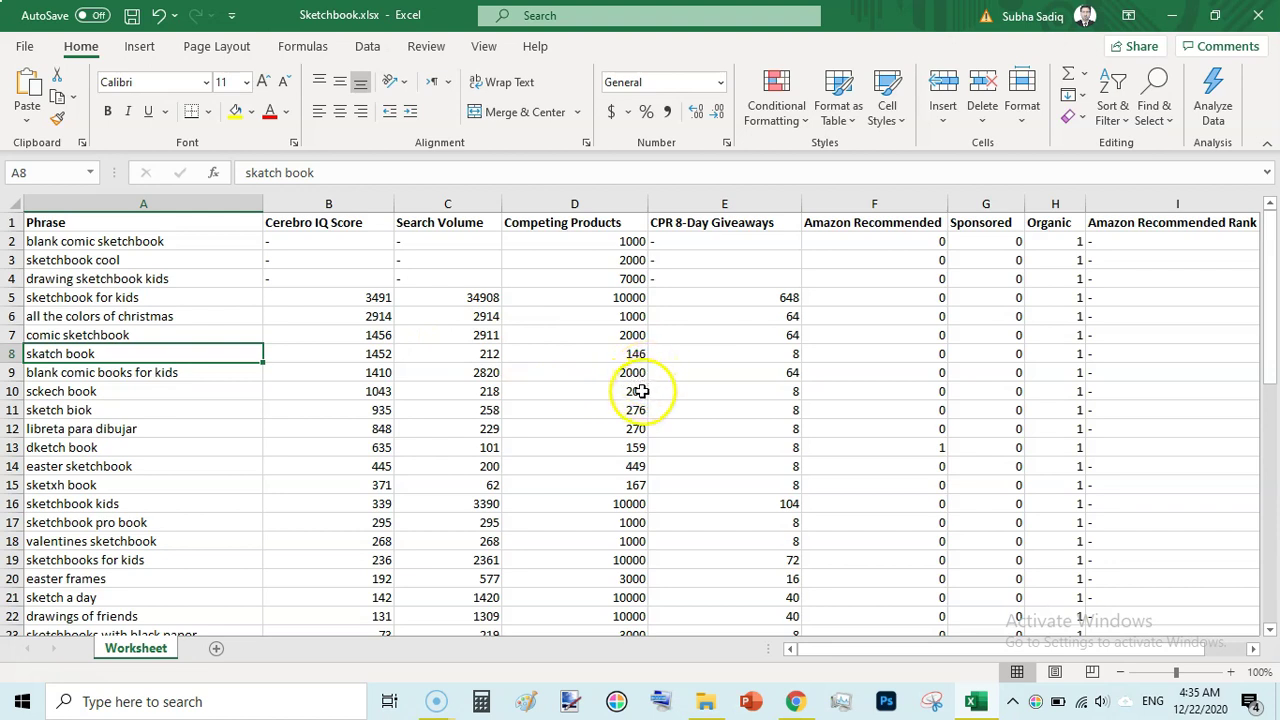
click(636, 392)
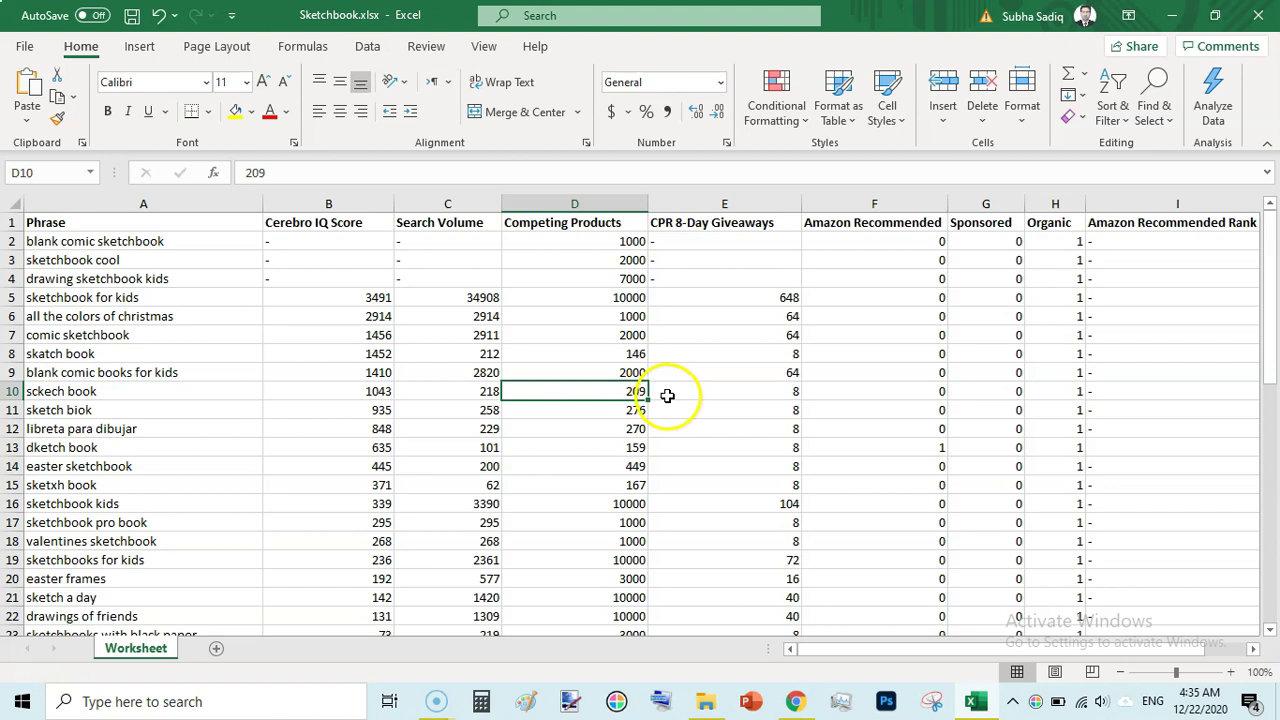
click(485, 392)
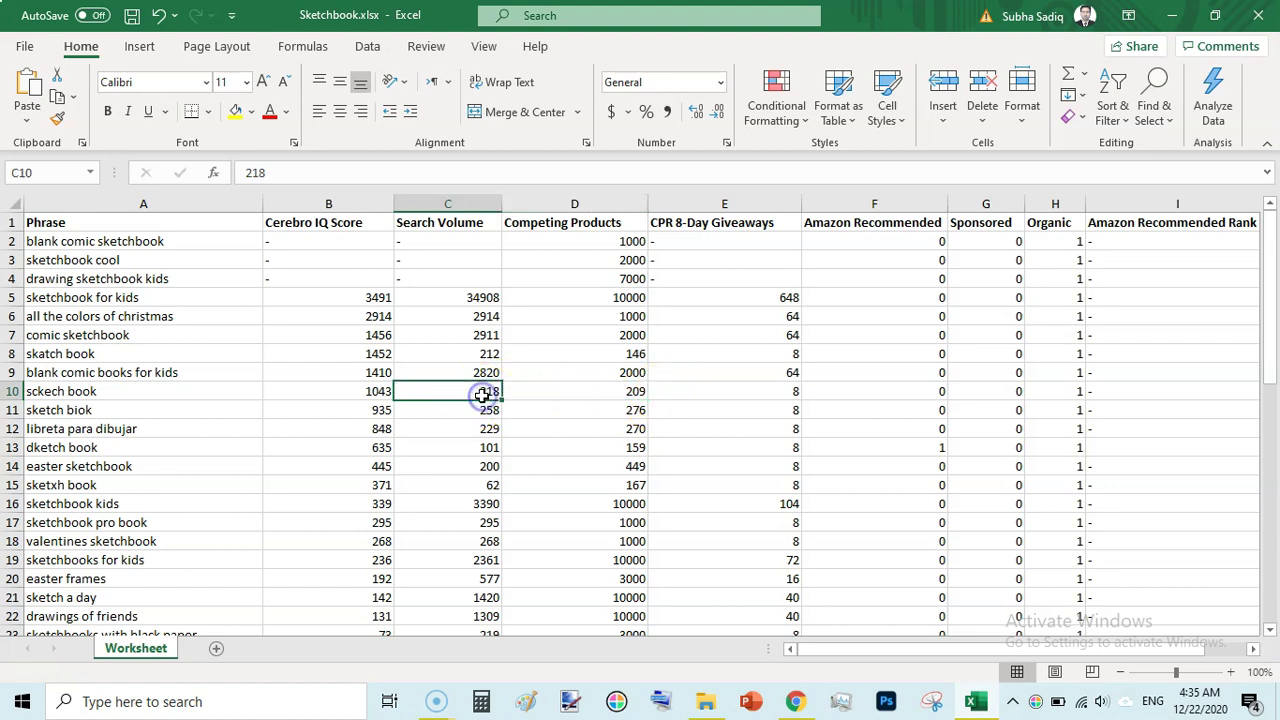
click(108, 394)
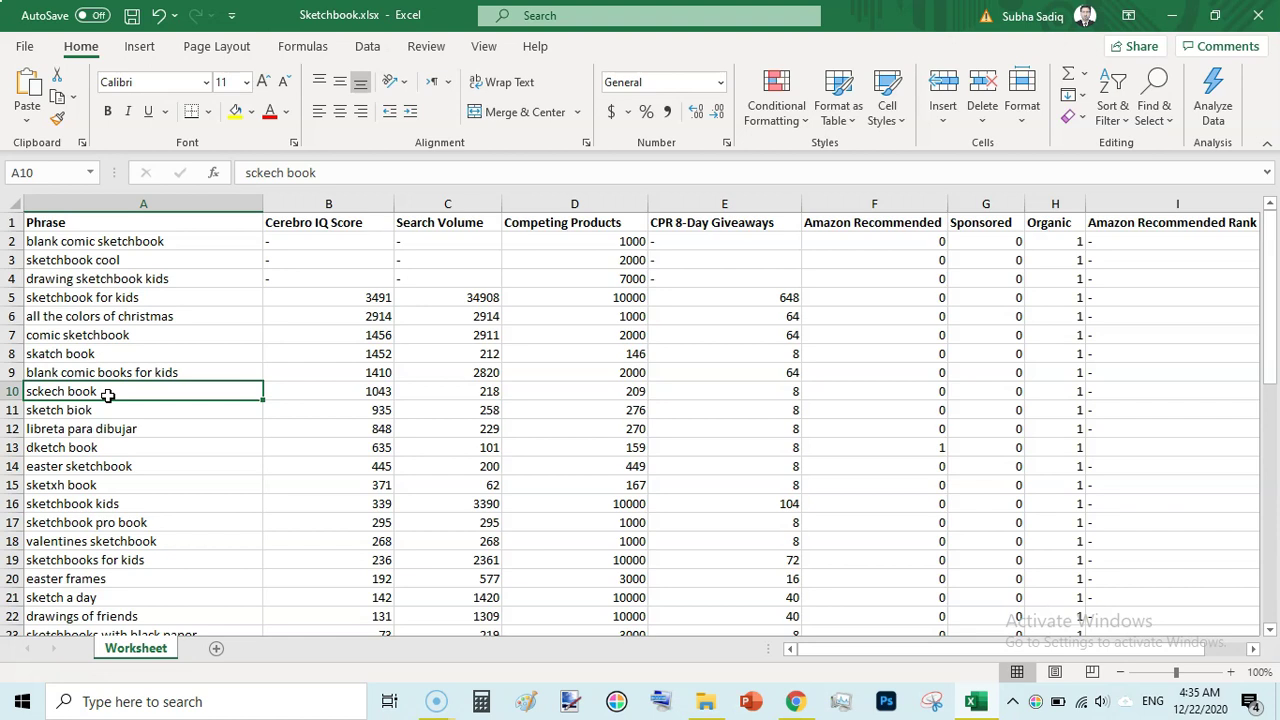
click(139, 412)
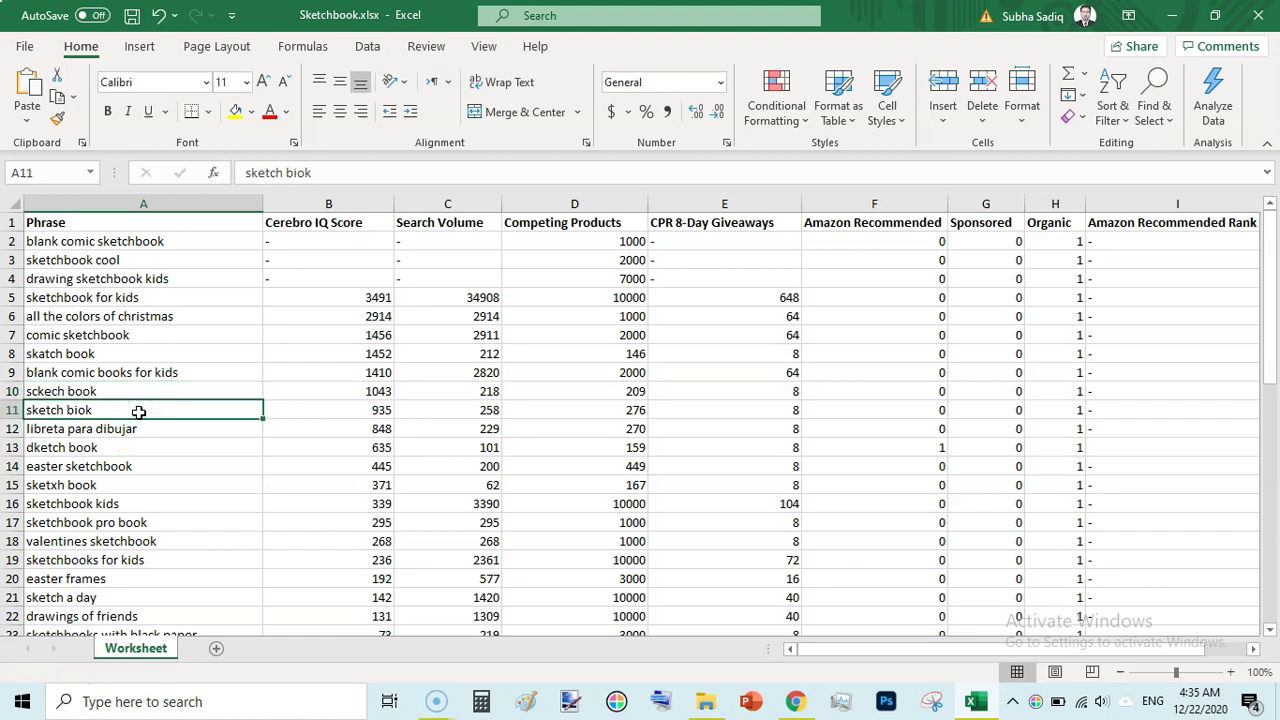
click(189, 411)
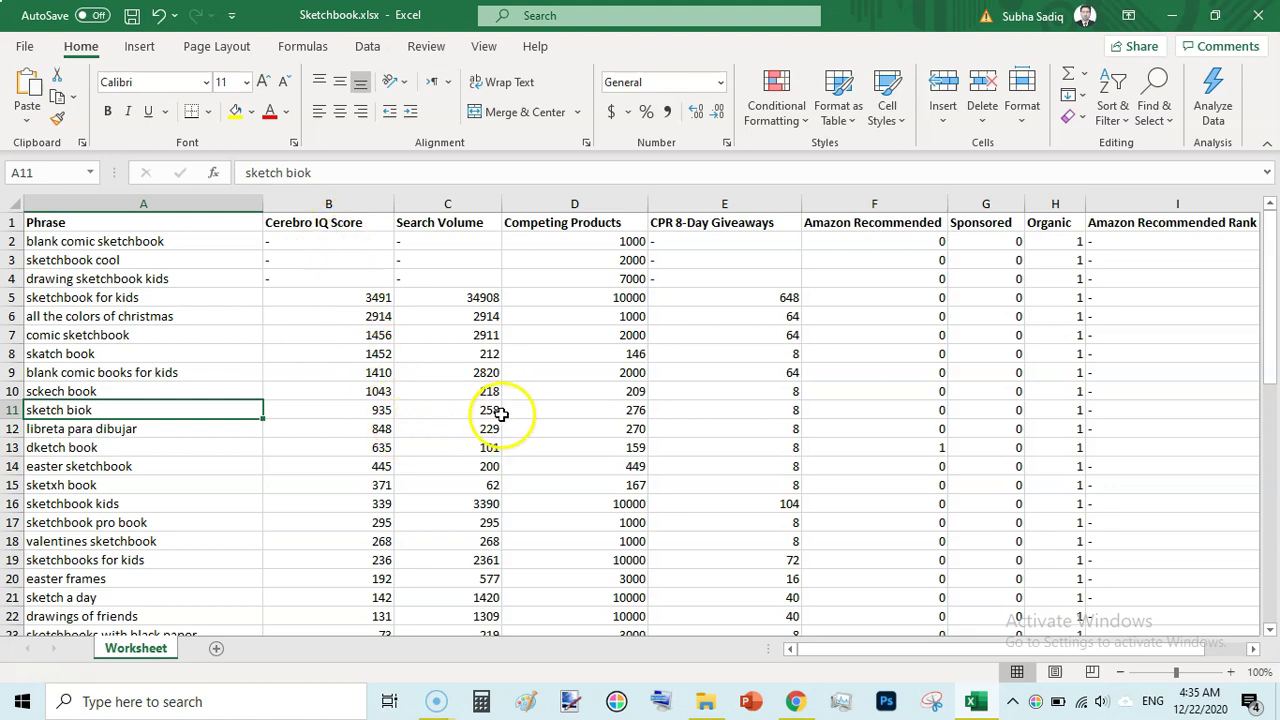
click(642, 410)
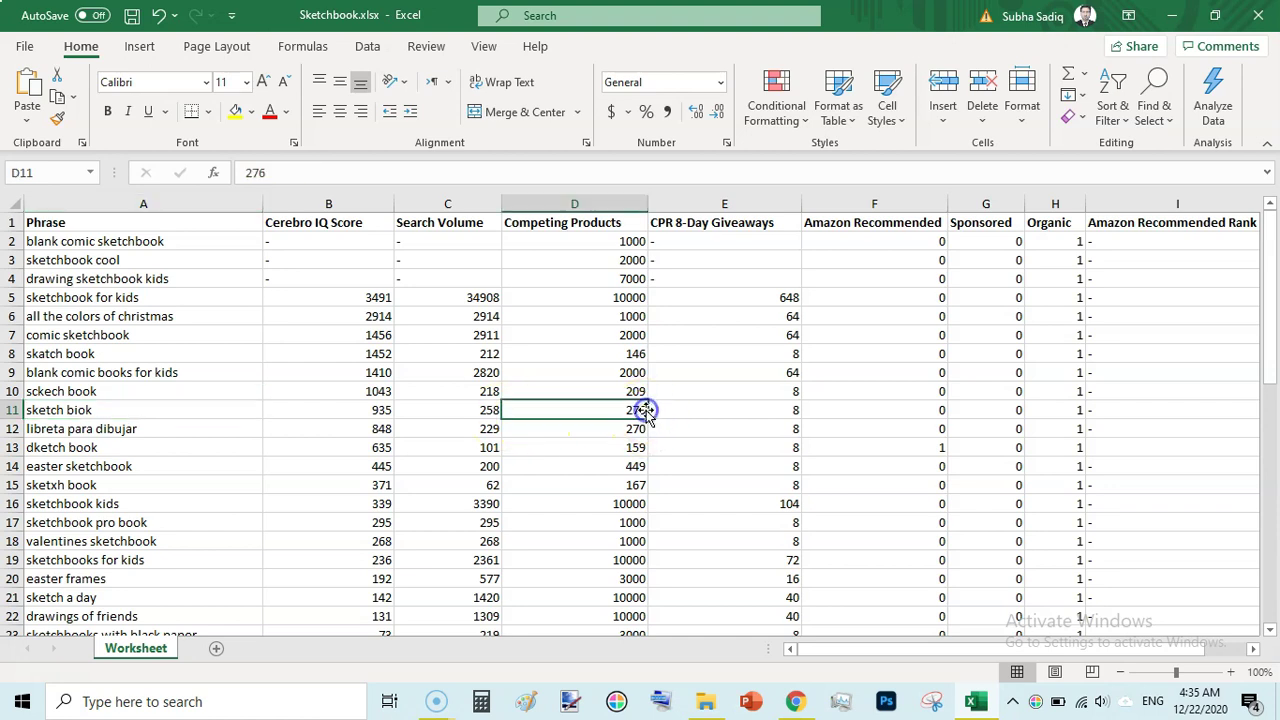
click(156, 431)
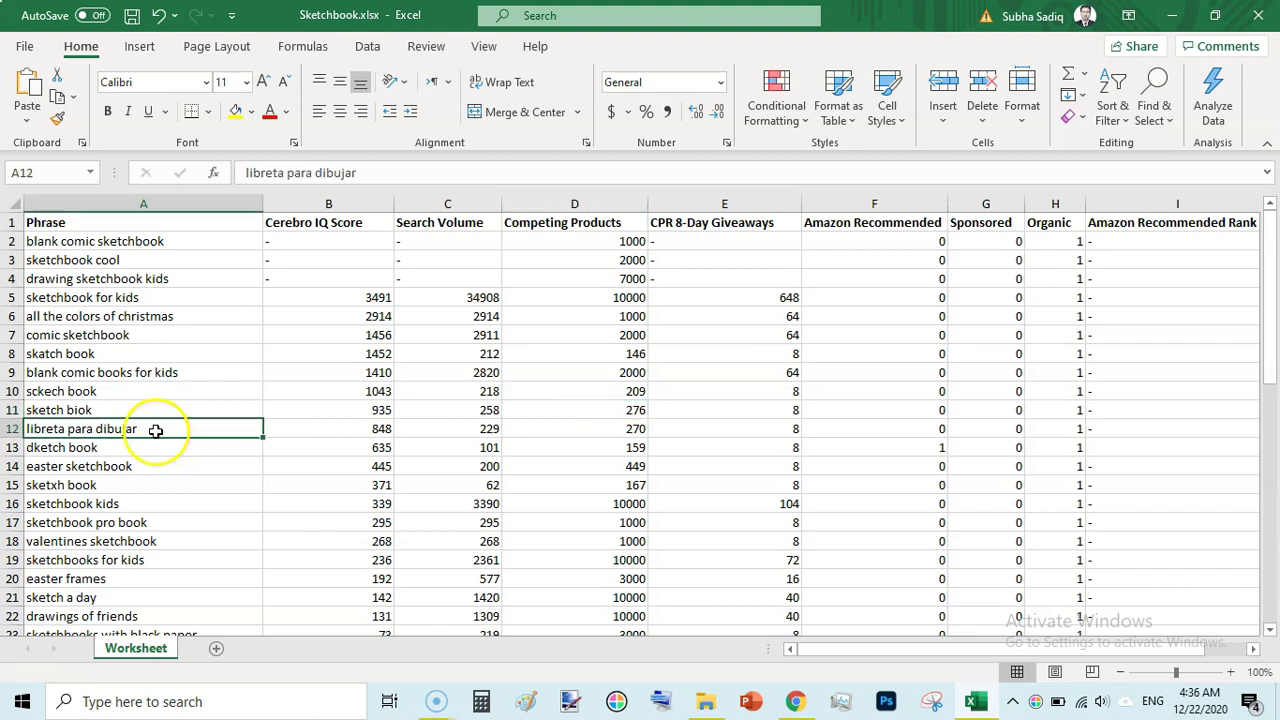
click(139, 455)
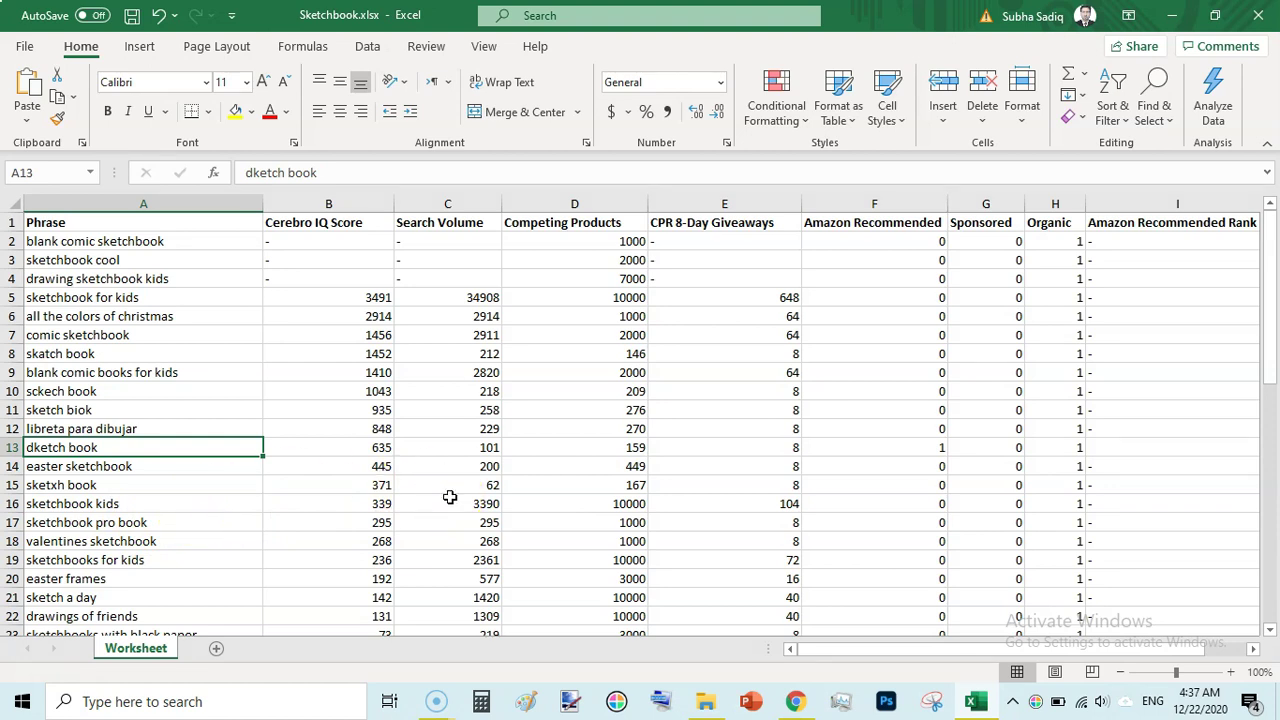
Switch back to Cerebro in Chrome and review the keyword distribution and word frequency overview for the sketchbook
click(795, 702)
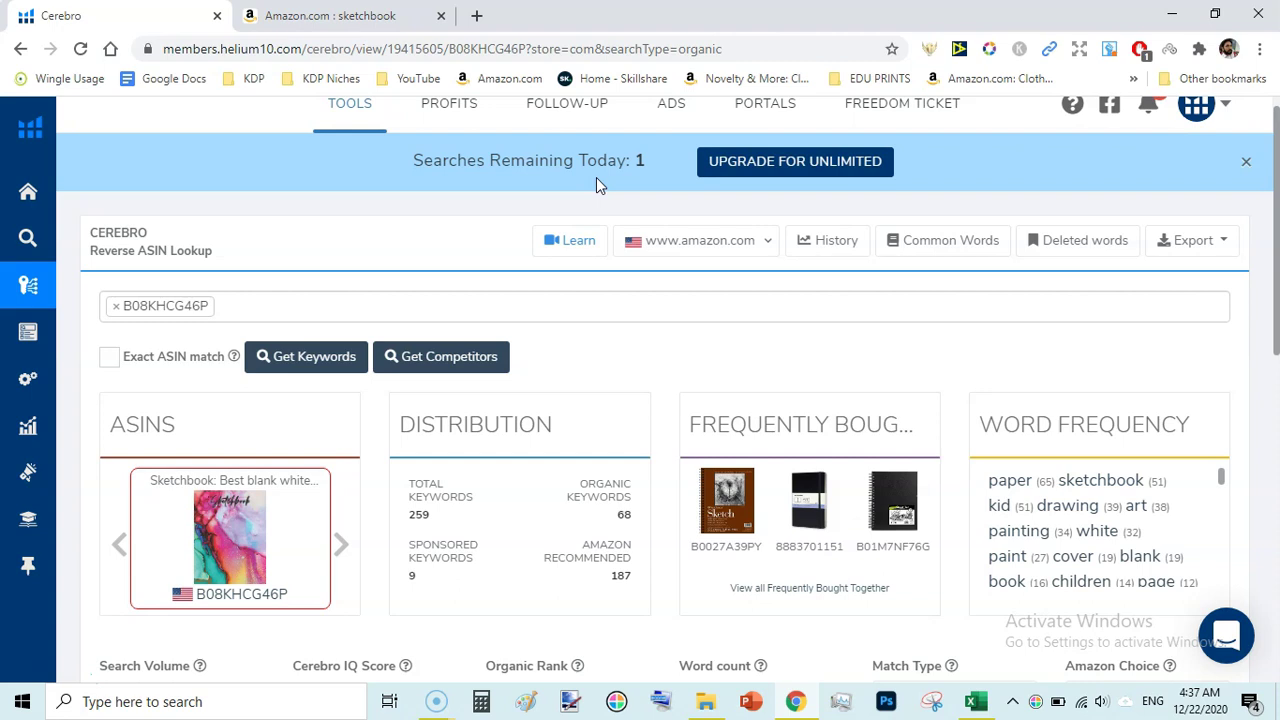
scroll(1275, 200, down, 1)
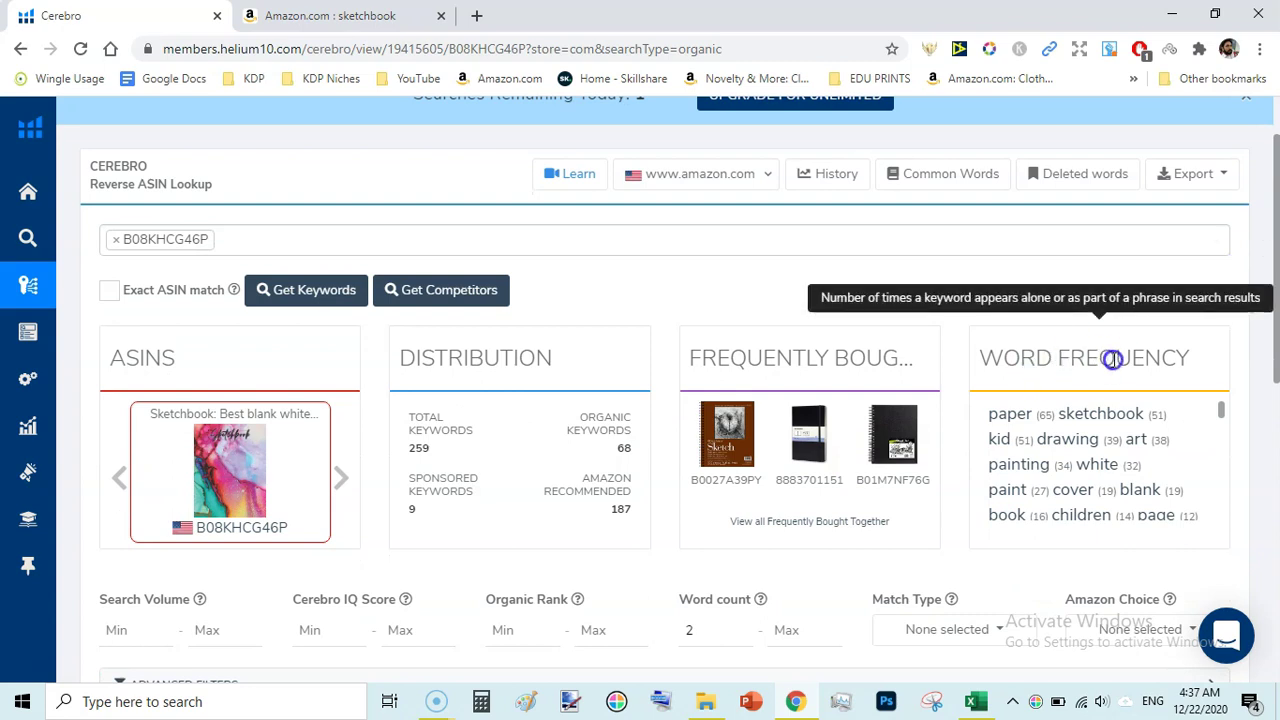
scroll(1275, 240, up, 1)
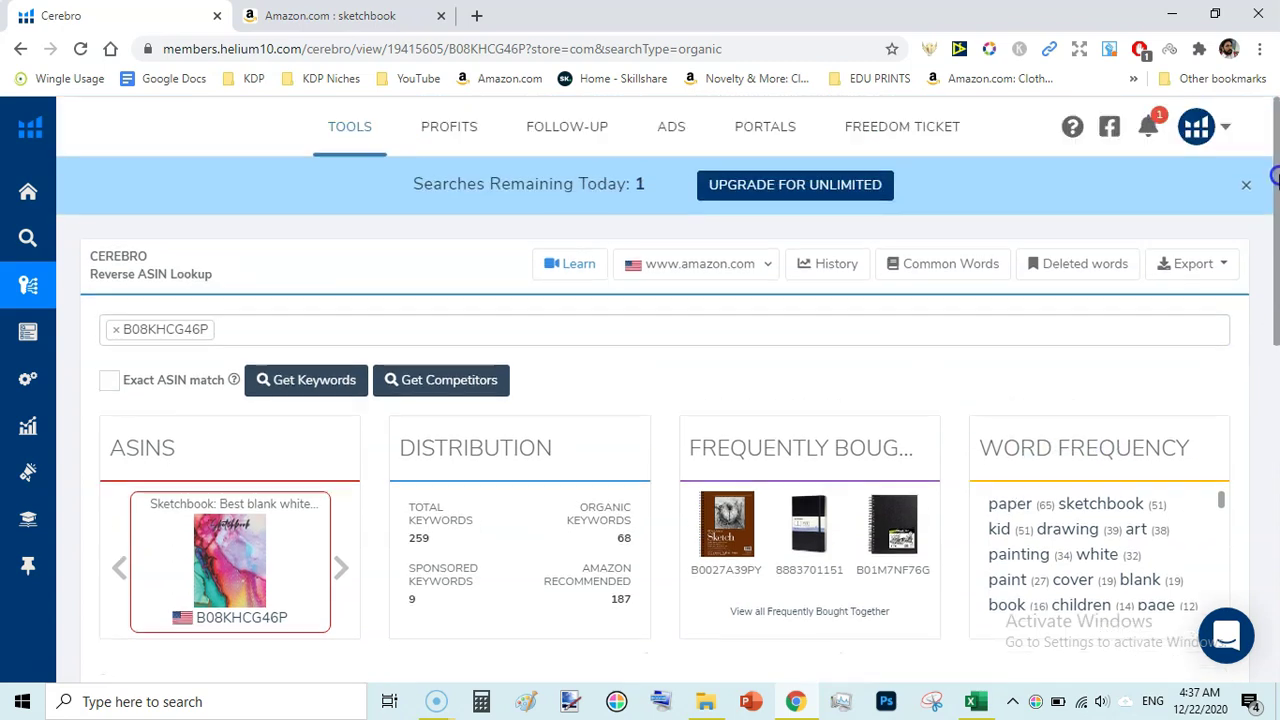